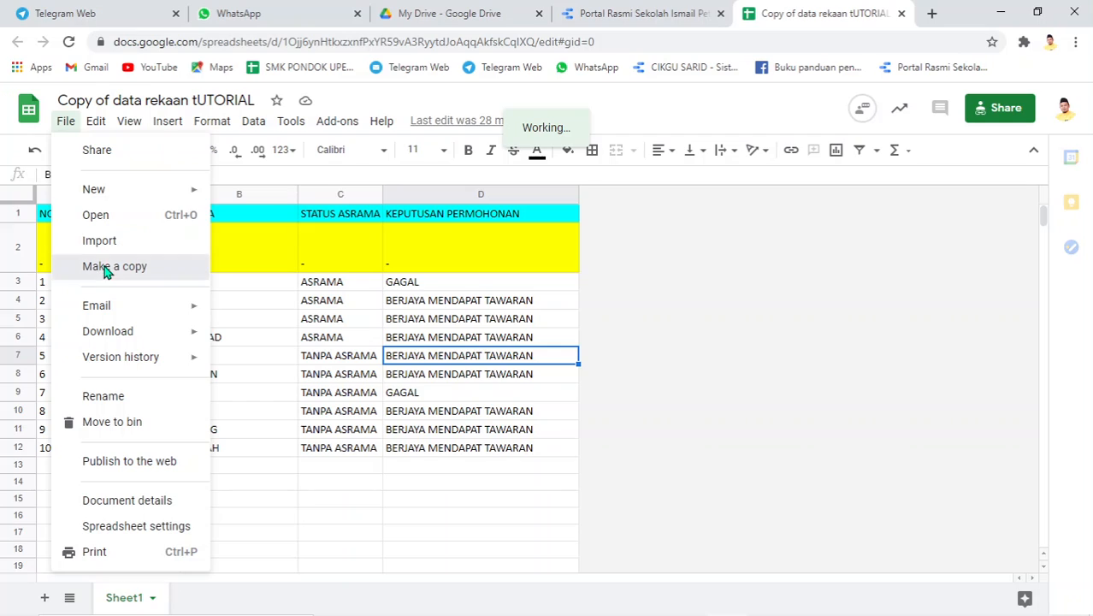
Make a copy of the spreadsheet named "TUTORIAL SEMAKAN/ STATUS" and close the original spreadsheet
click(104, 269)
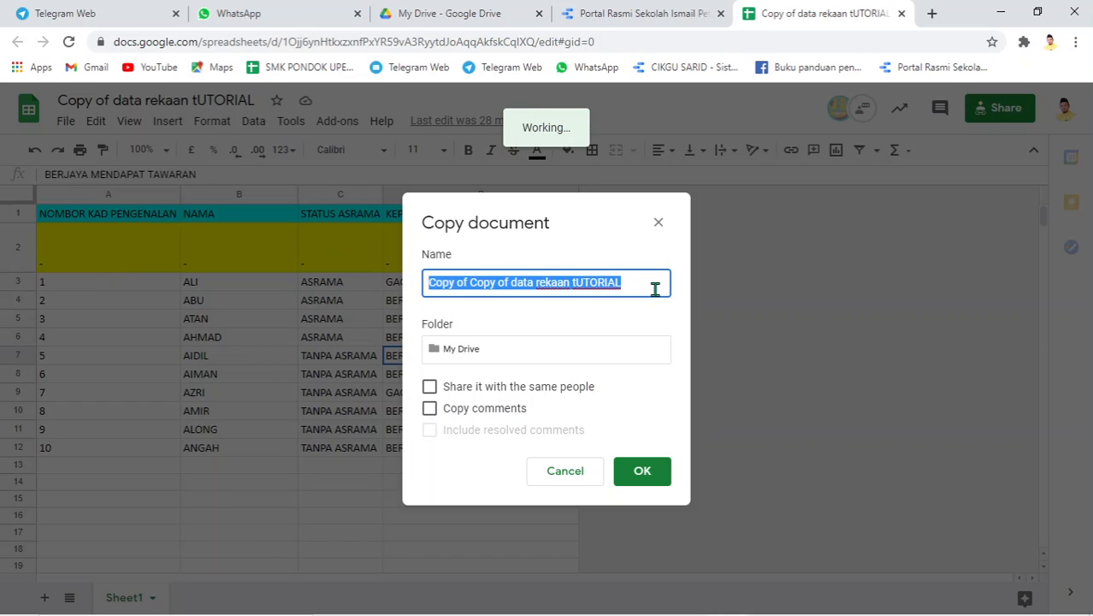
text(TUT)
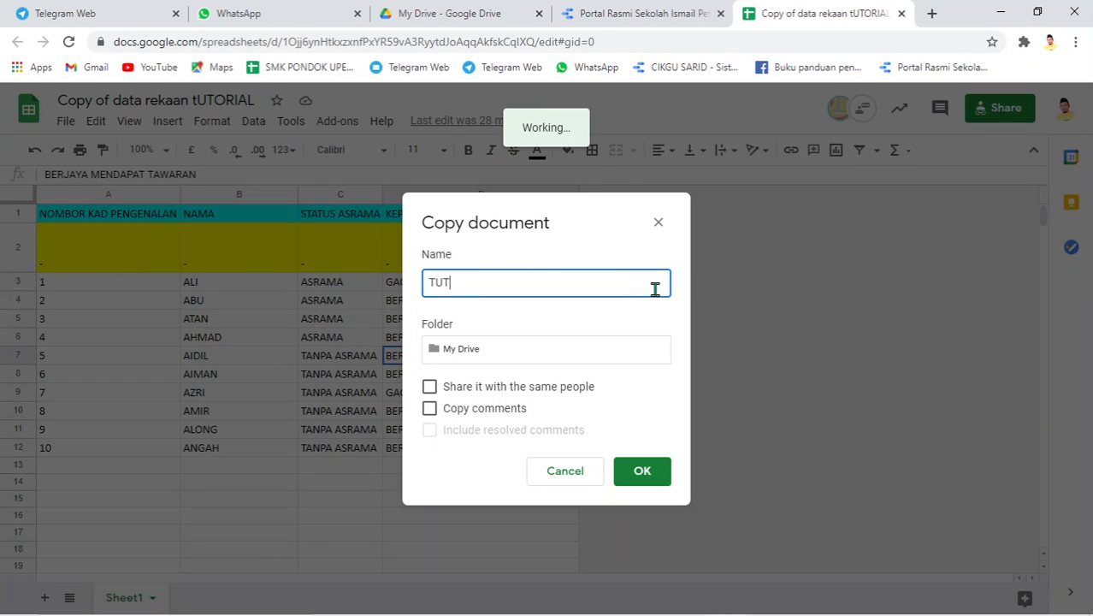
text(ORIAL SEMAKAN/ STATUS)
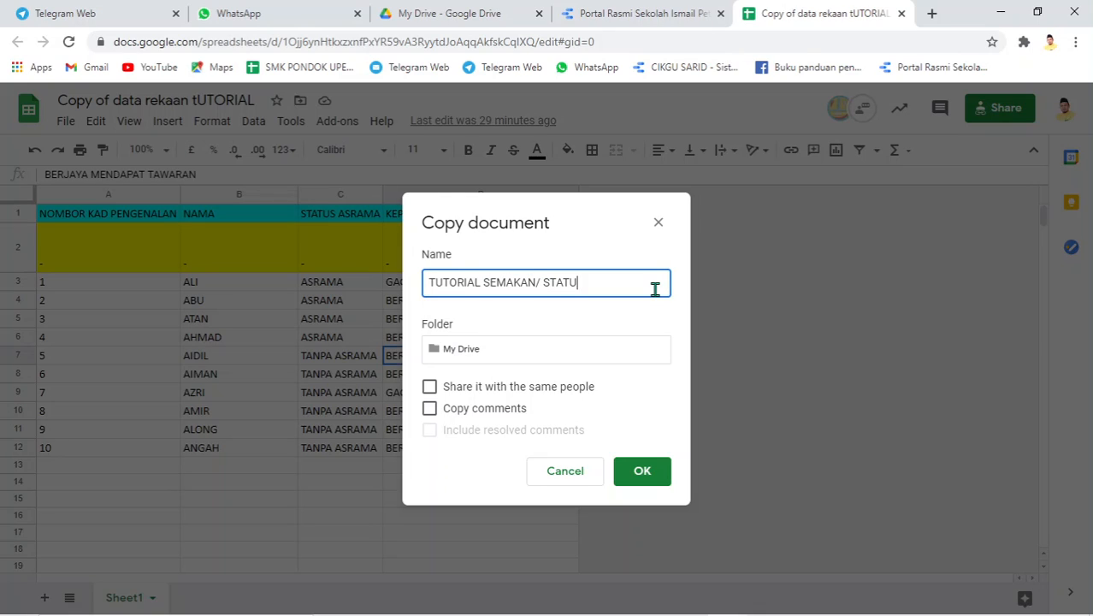
click(636, 471)
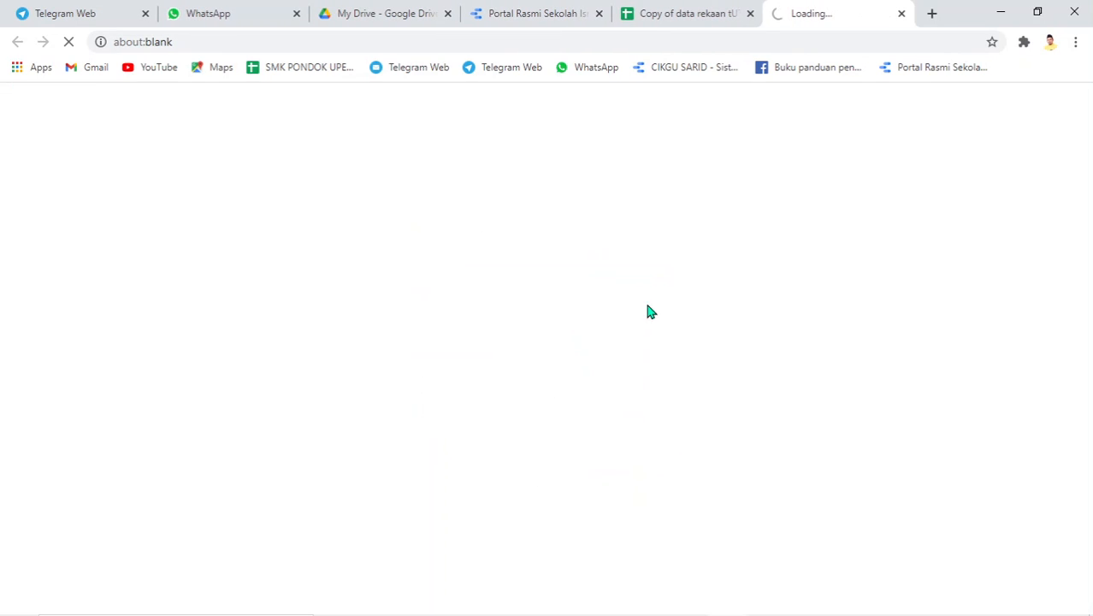
click(671, 10)
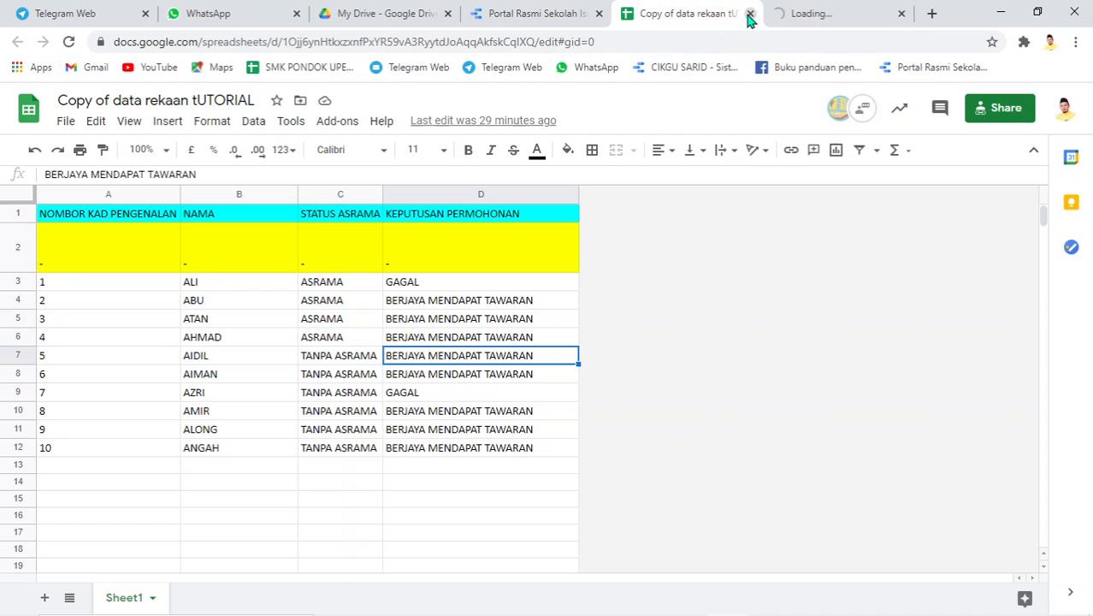
click(749, 13)
Switch to the Data Studio report in edit mode and delete the NOMBOR KAD PENGENALAN input box and the three result boxes with their frames
click(509, 17)
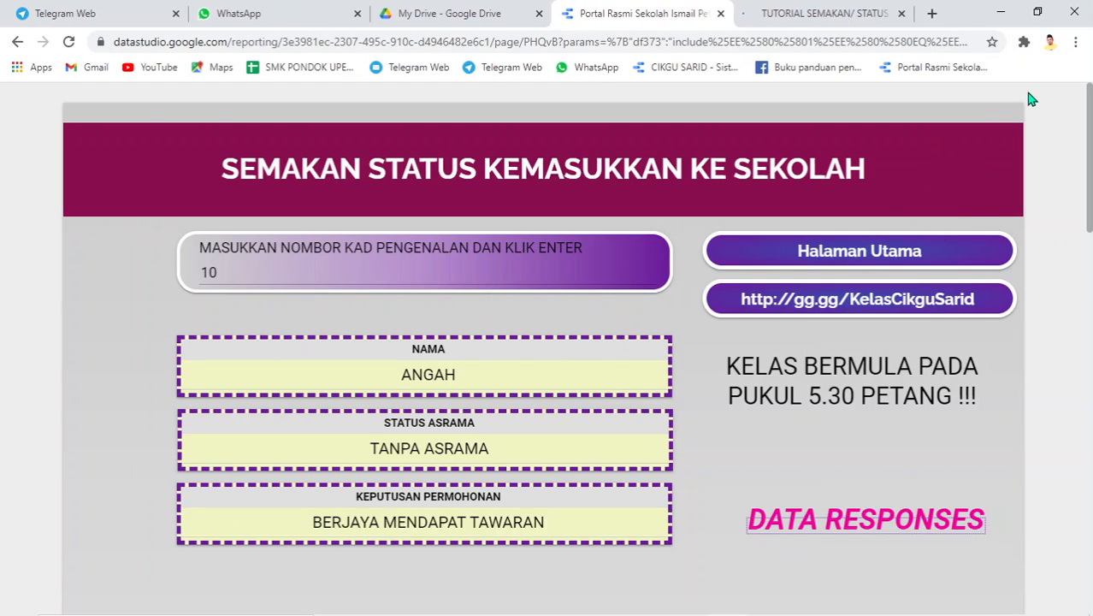
mouse_move(981, 101)
click(945, 109)
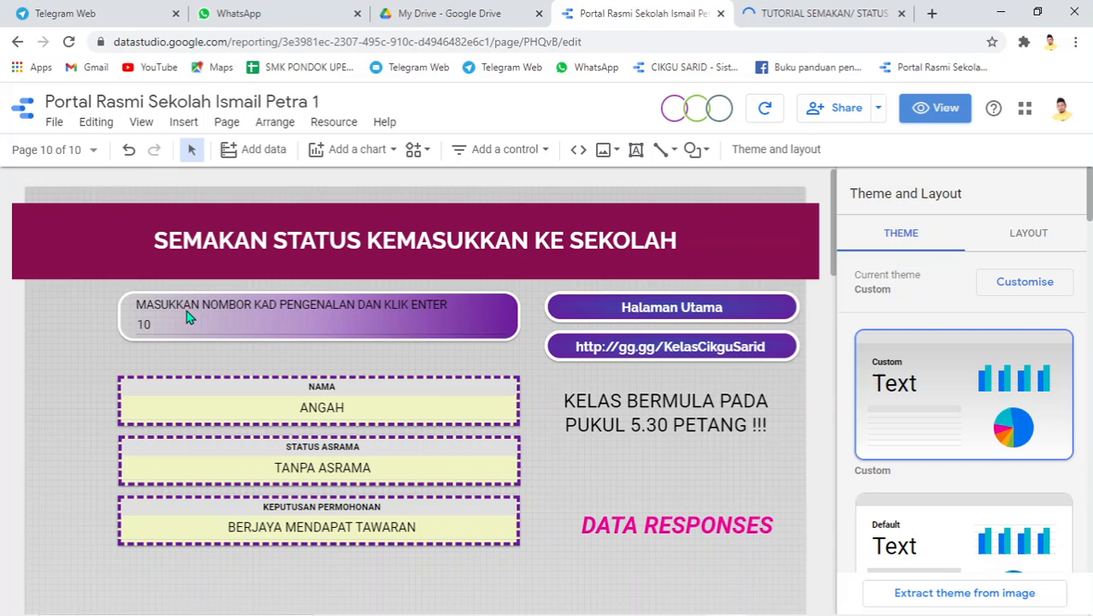
click(186, 310)
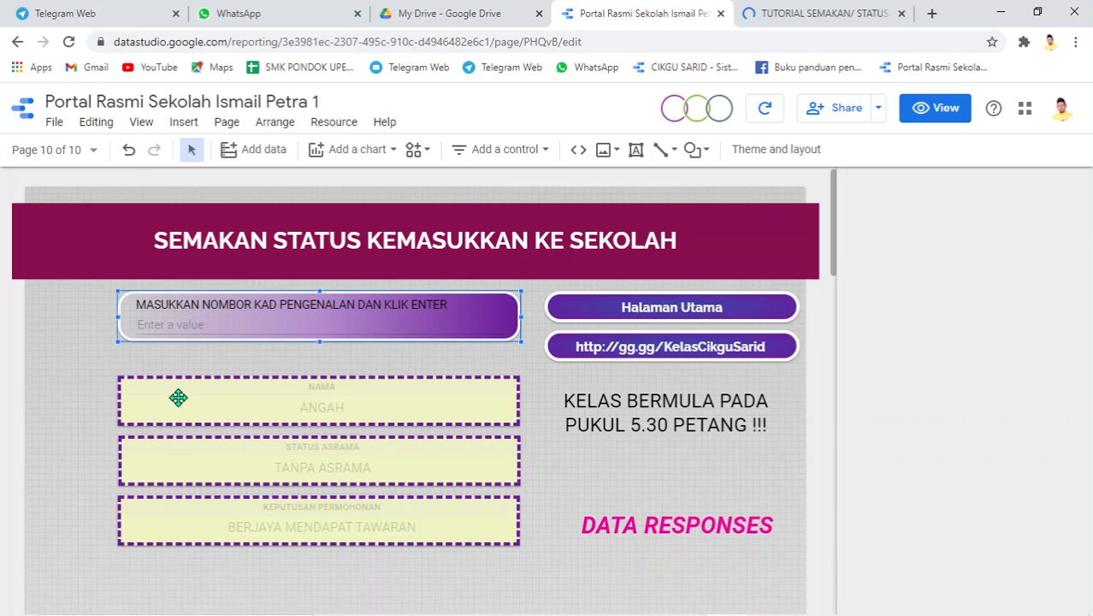
ctrl+click(174, 433)
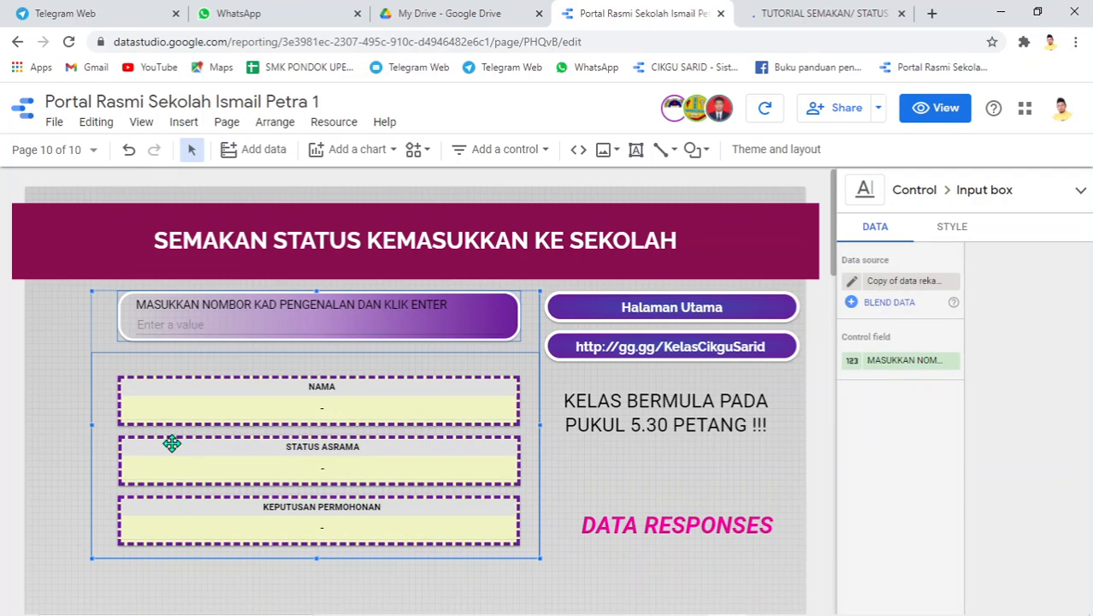
key(Delete)
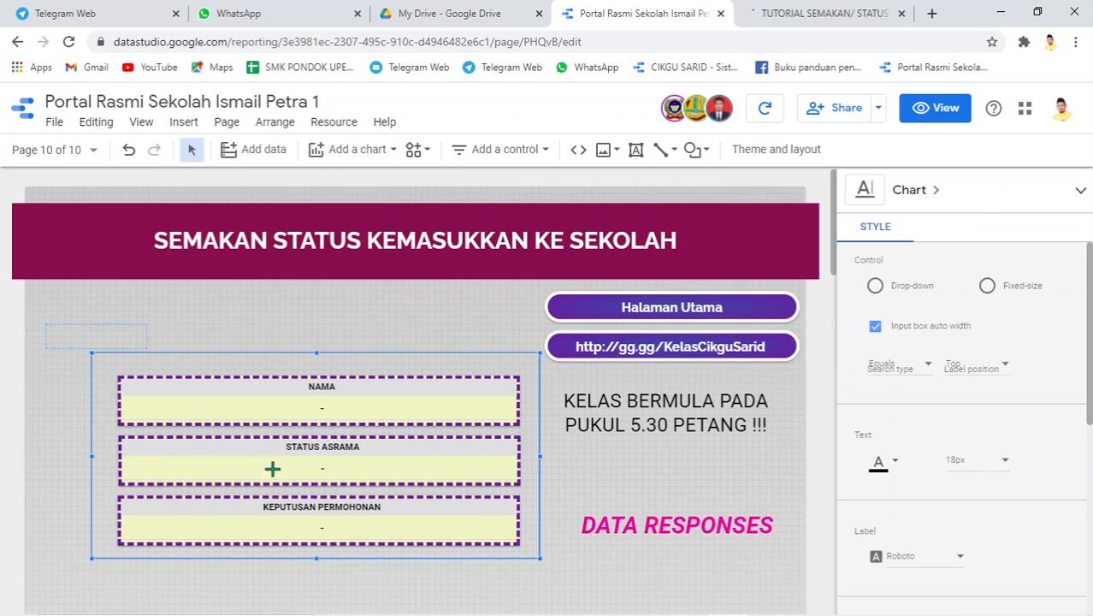
drag(308, 586, 307, 572)
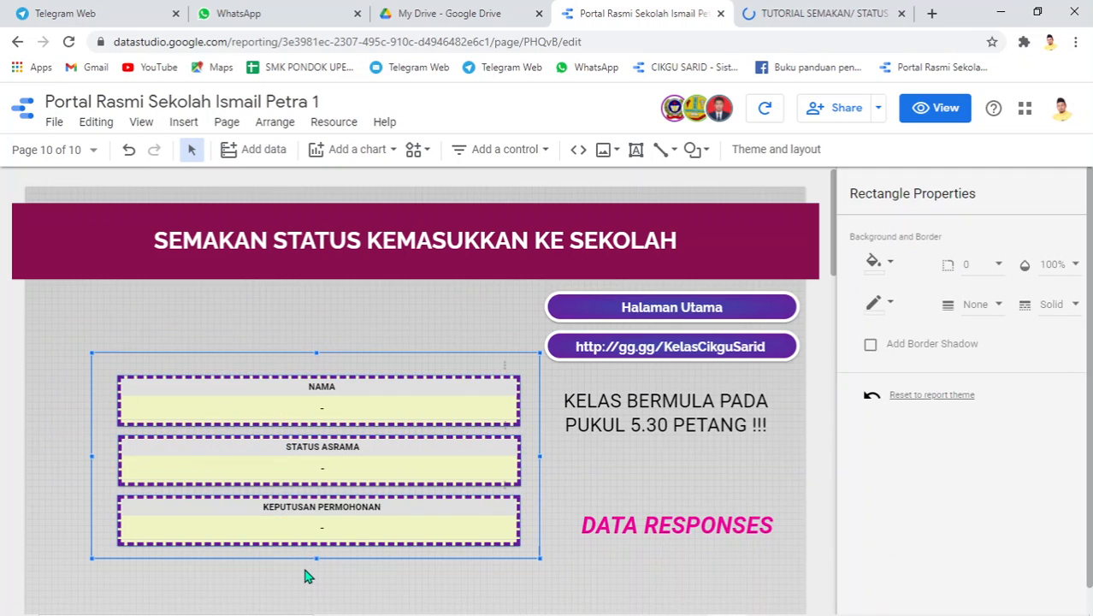
key(Delete)
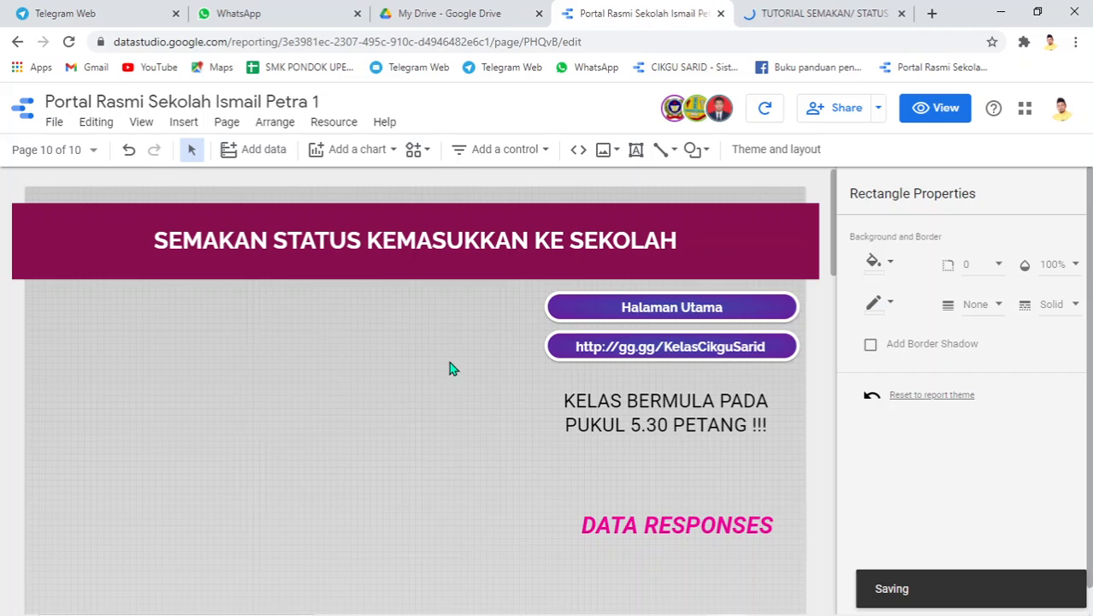
Switch to the TUTORIAL SEMAKAN/ STATUS spreadsheet and delete the yellow row 2 beneath the headers
click(804, 3)
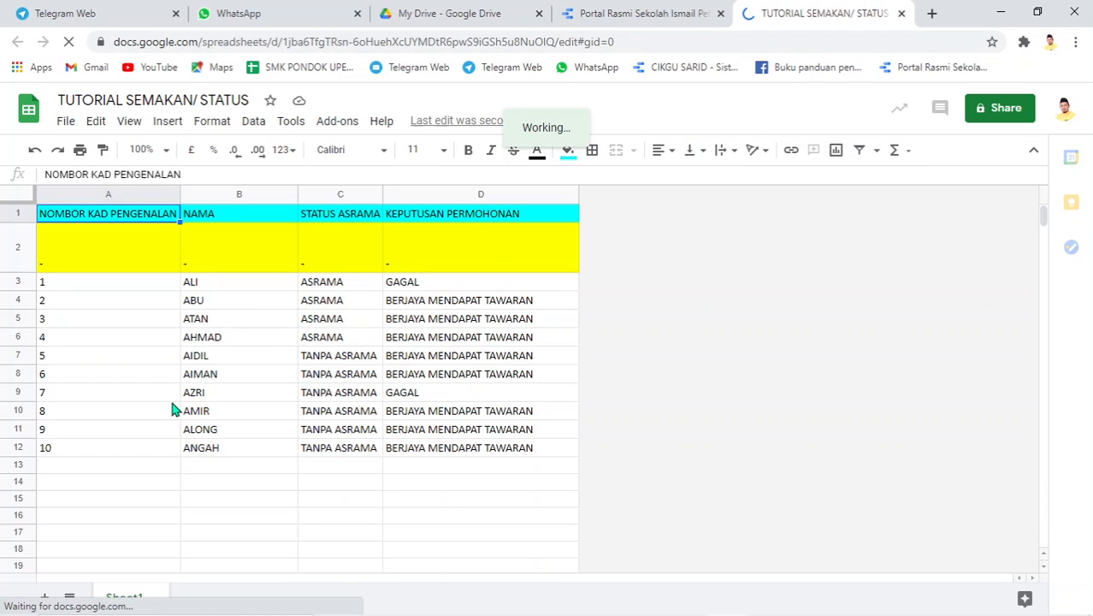
click(158, 394)
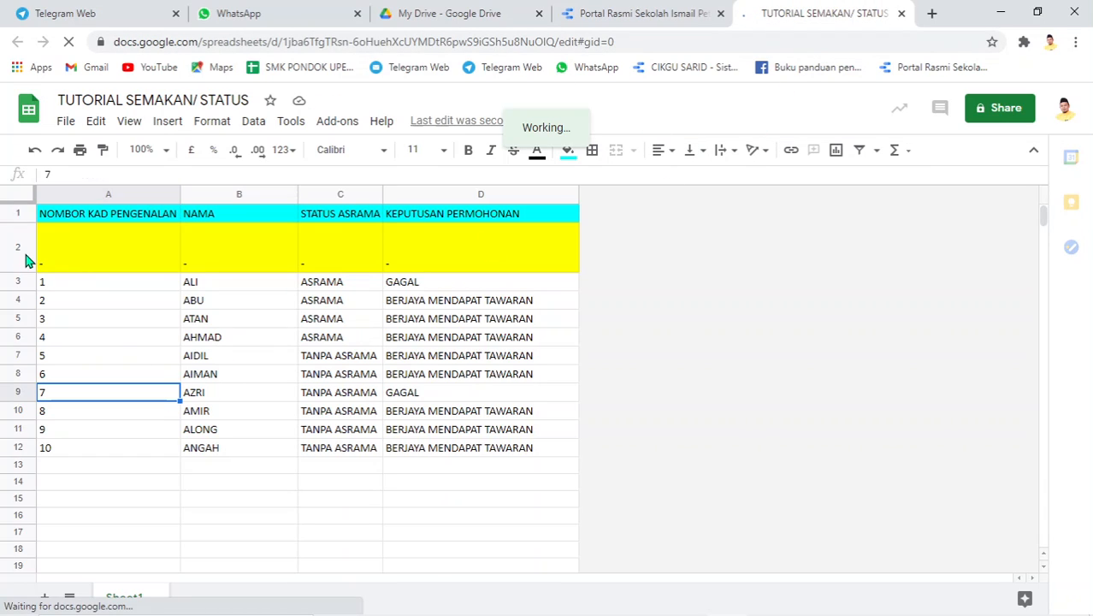
click(25, 256)
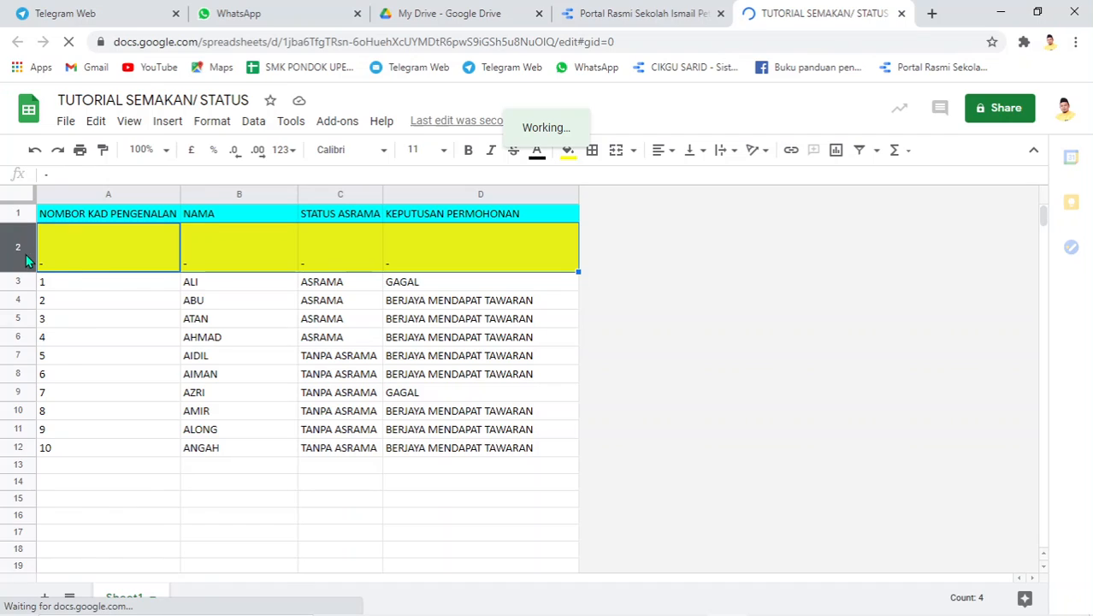
right_click(23, 250)
click(111, 318)
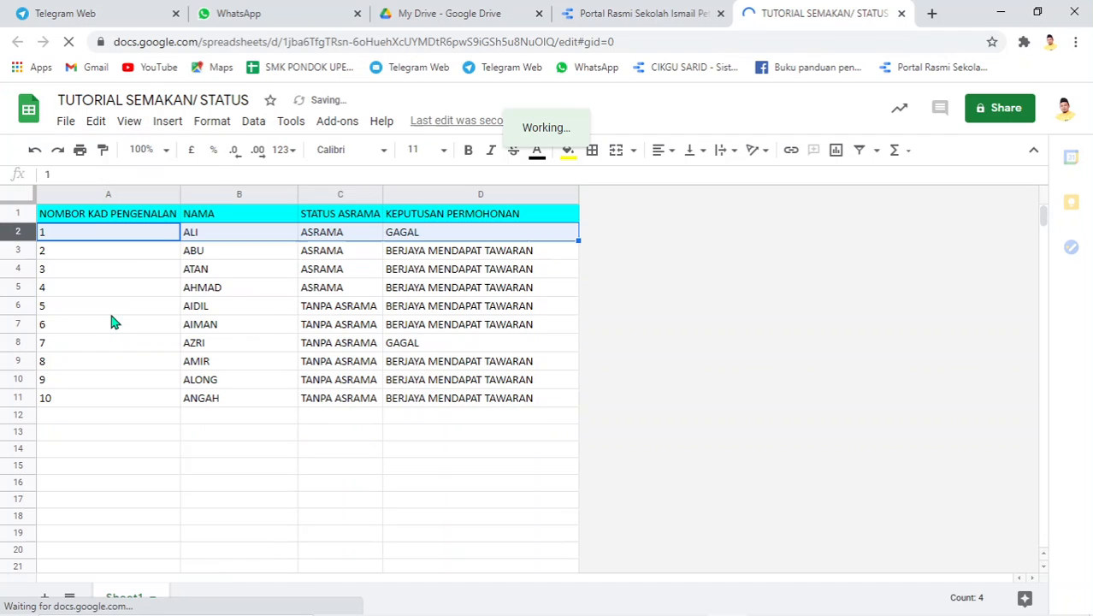
click(377, 291)
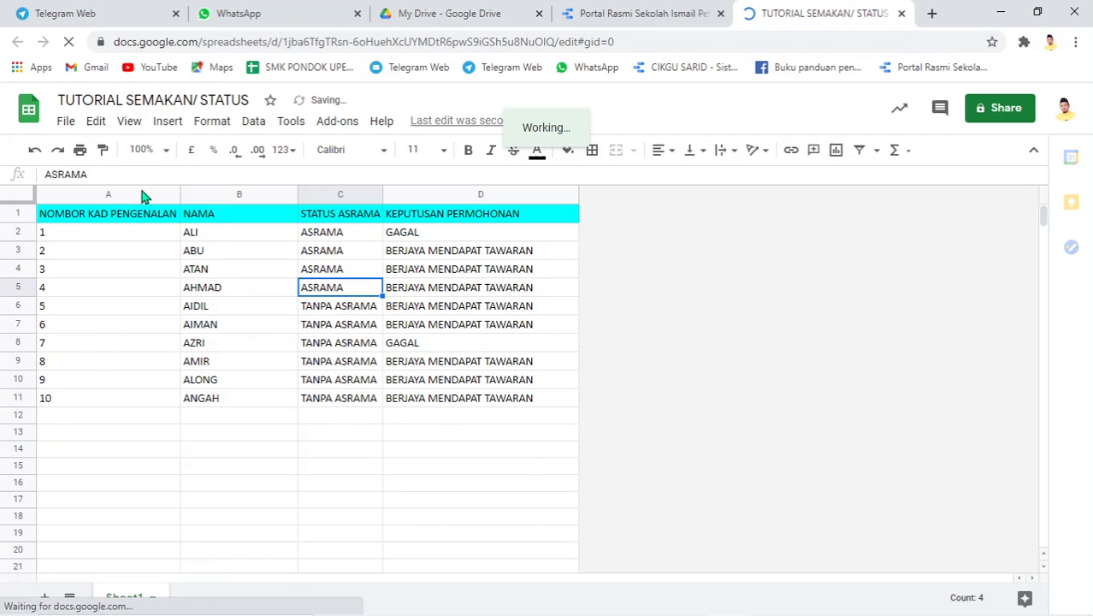
Insert one blank row above row 2, directly beneath the header row of the TUTORIAL SEMAKAN/ STATUS spreadsheet
click(19, 232)
click(610, 19)
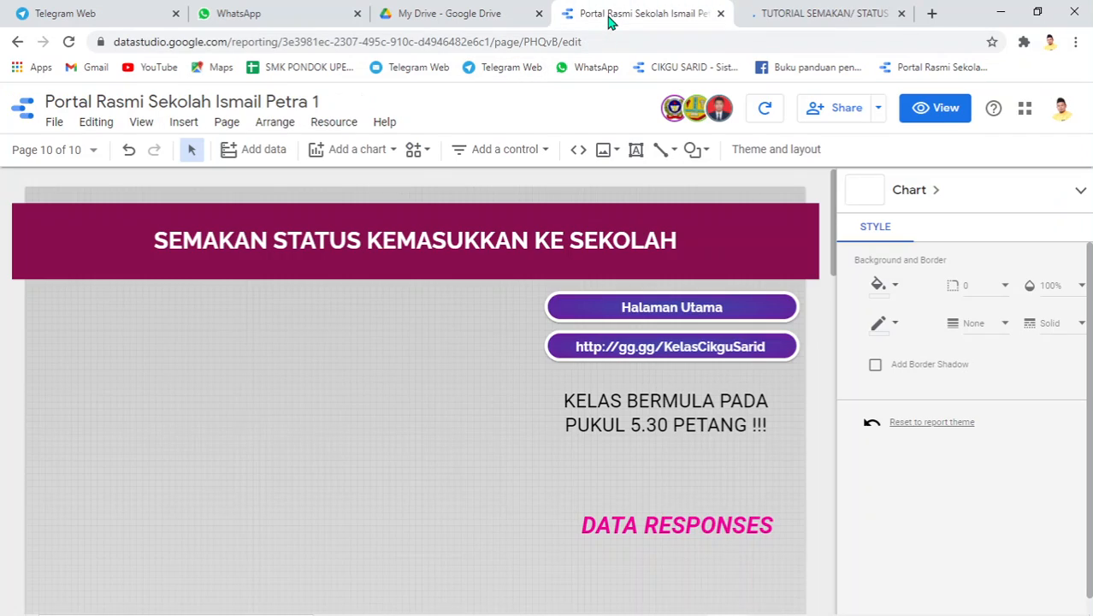
click(313, 338)
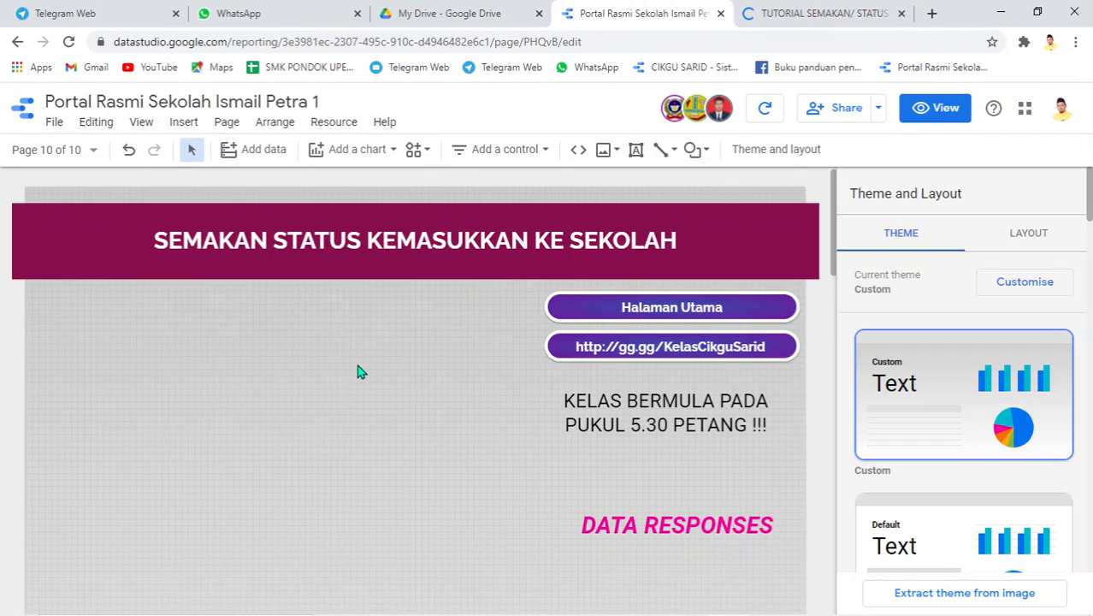
click(777, 19)
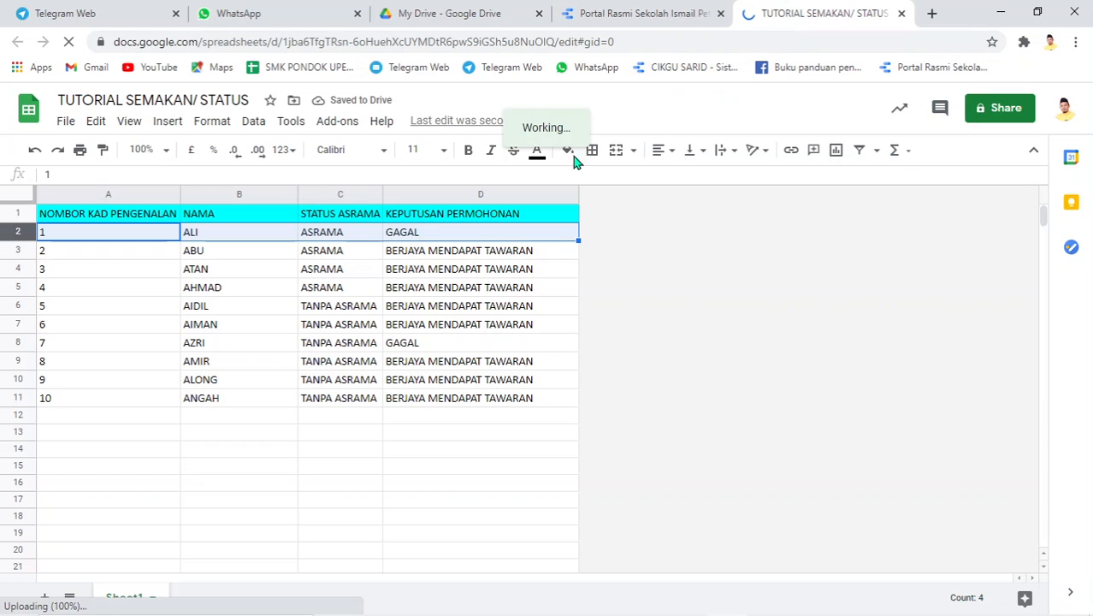
right_click(26, 234)
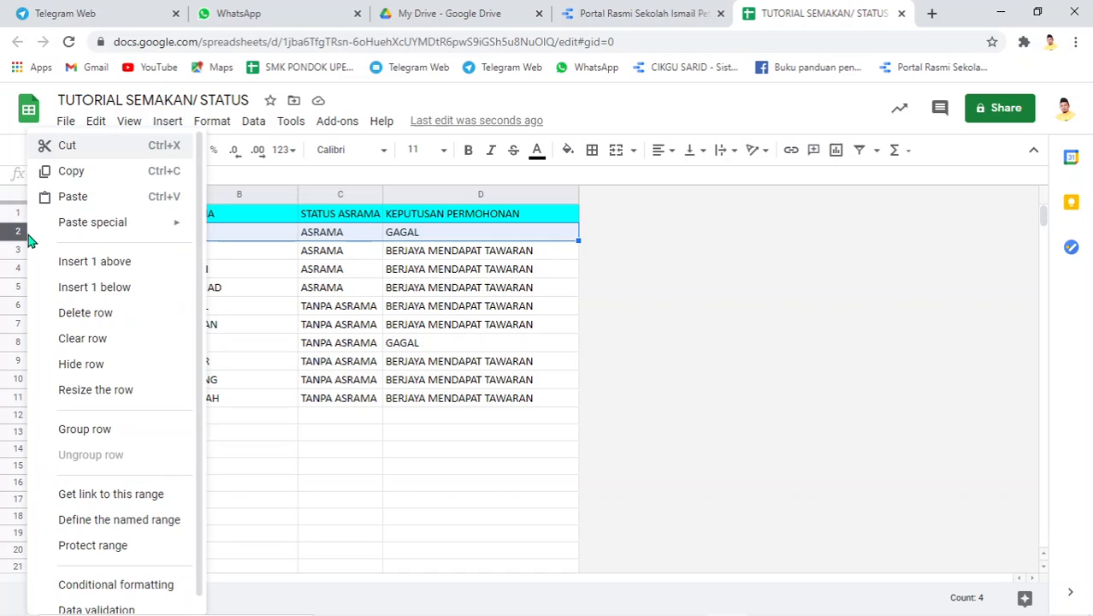
click(122, 264)
Fill the blank row 2 with a "-" placeholder in each of the four columns, A through D
click(115, 239)
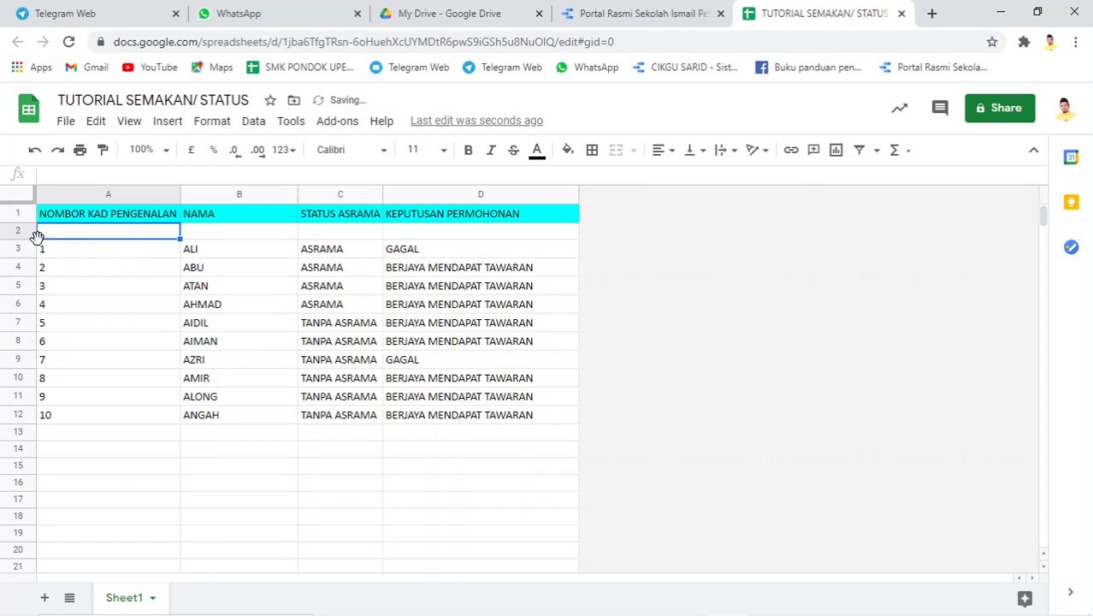
text(-)
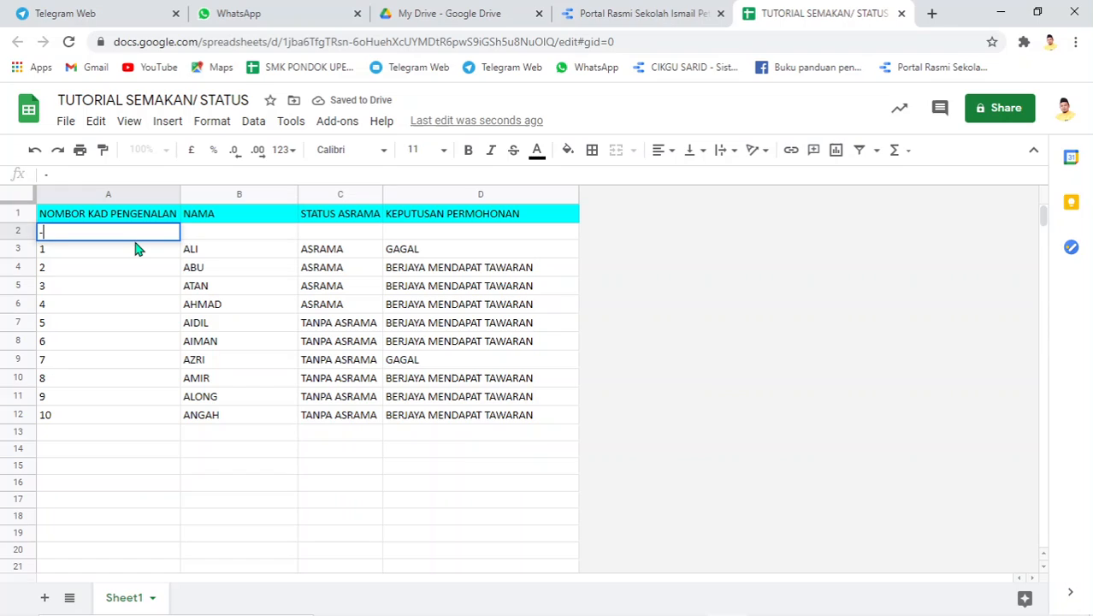
key(Tab)
text(-)
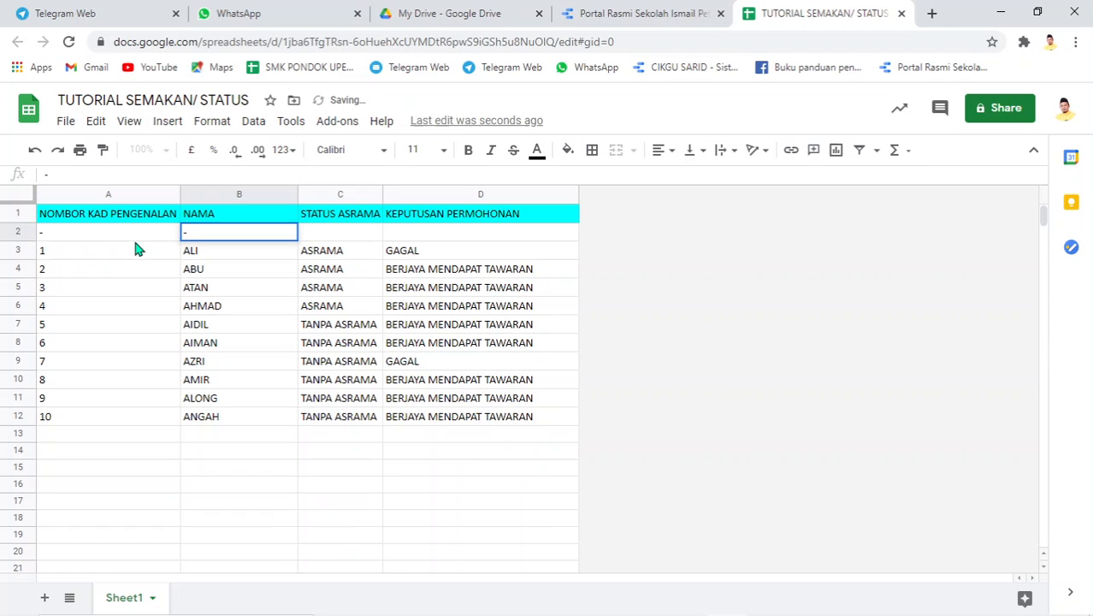
click(332, 236)
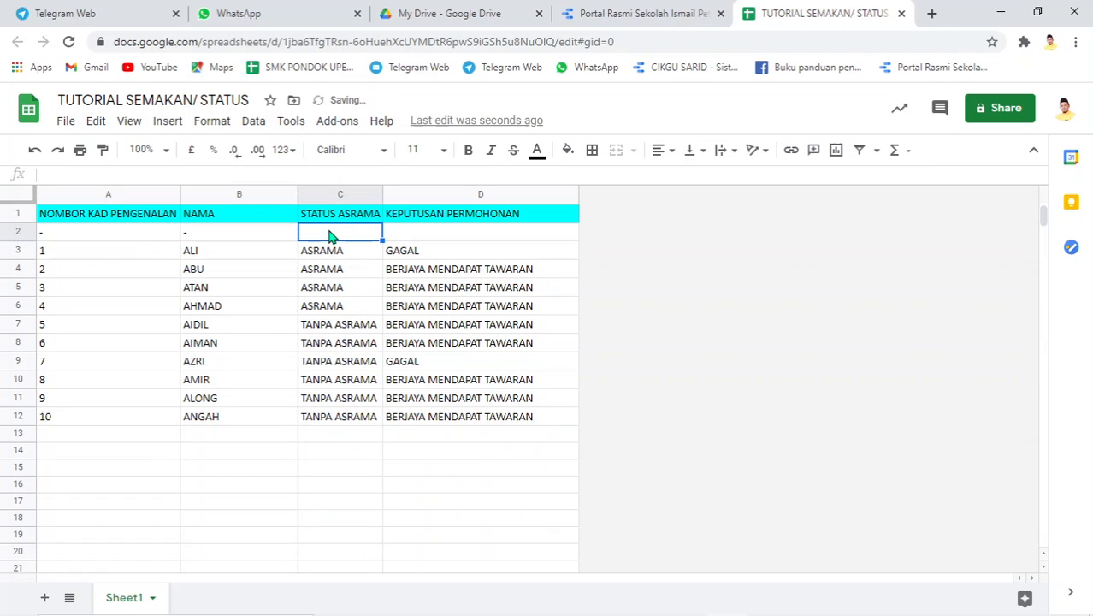
text(-)
click(419, 238)
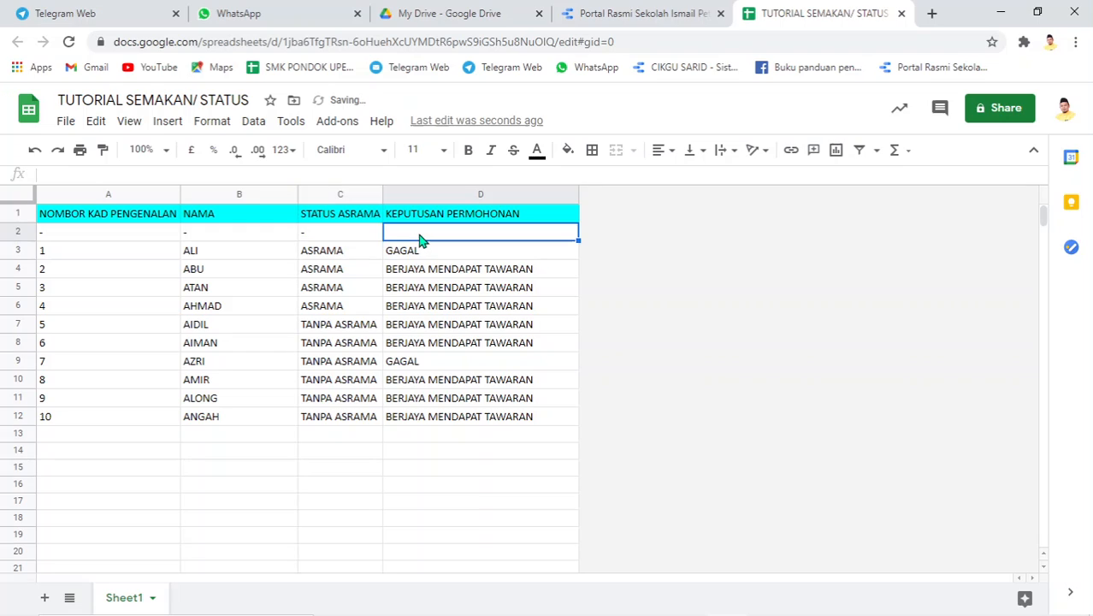
text(-)
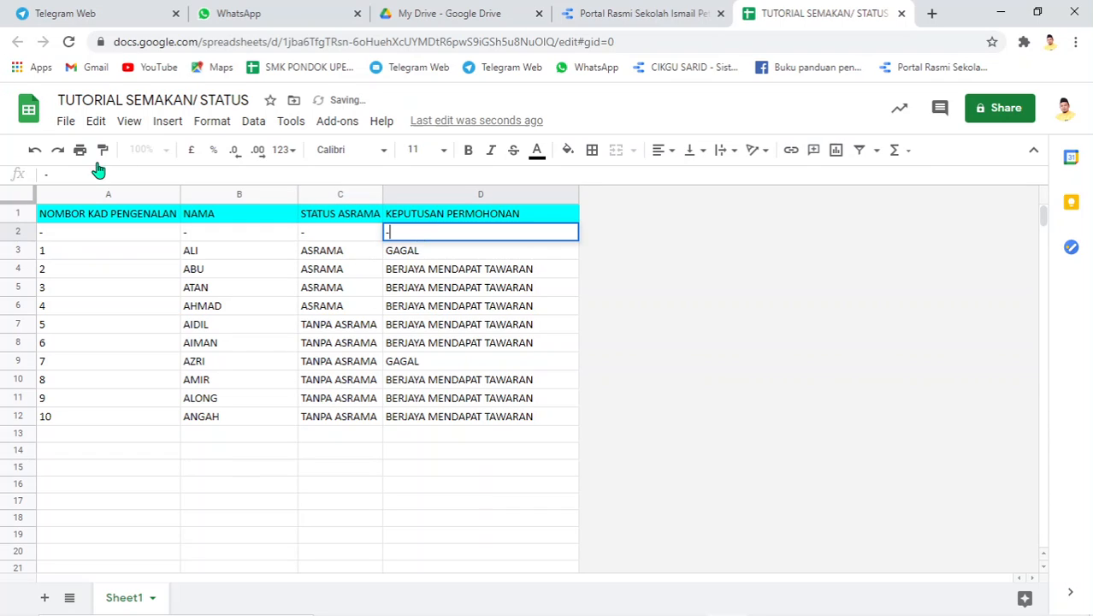
click(358, 344)
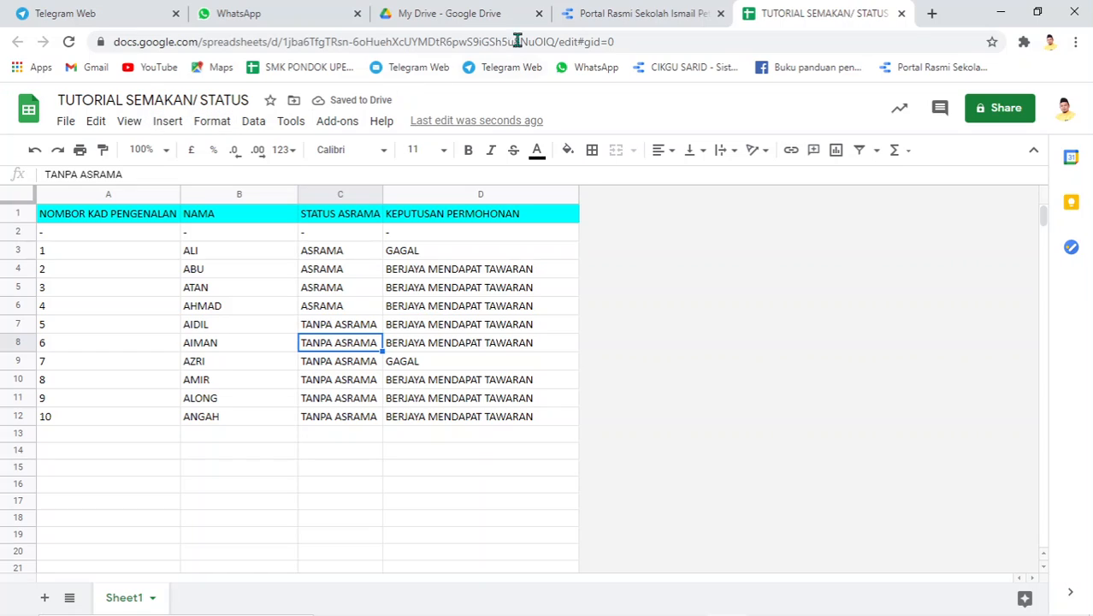
Switch back to the Data Studio report and reload its page
click(611, 16)
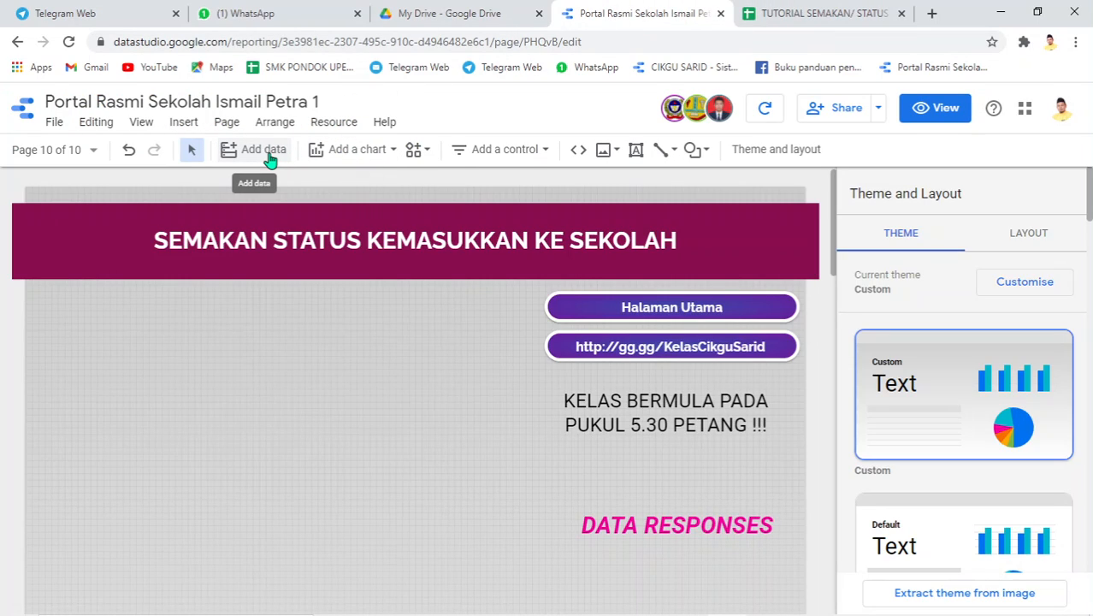
click(69, 41)
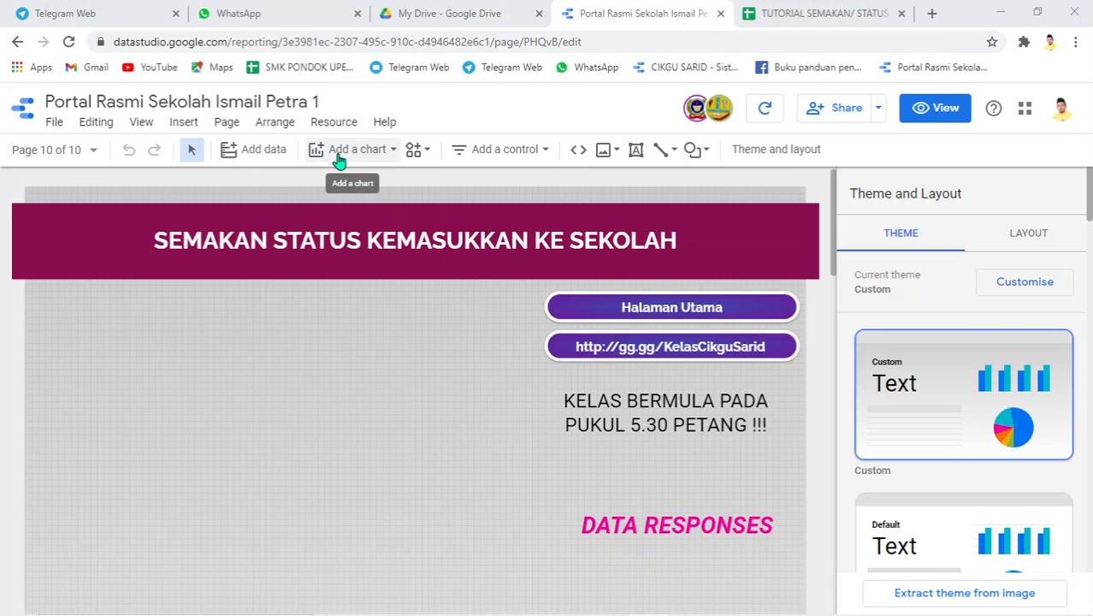
click(335, 124)
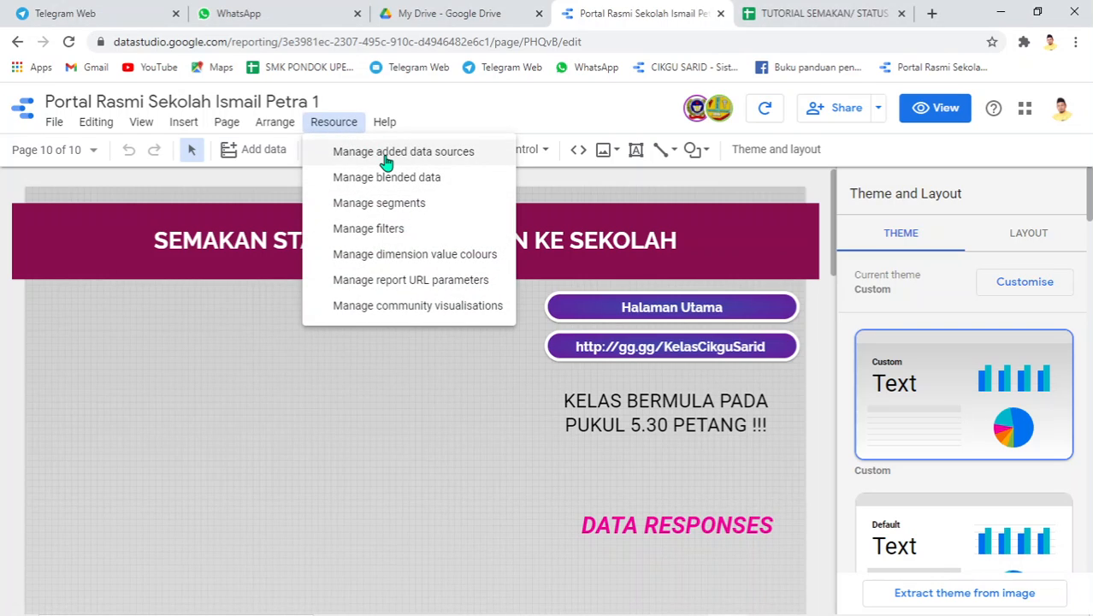
click(432, 114)
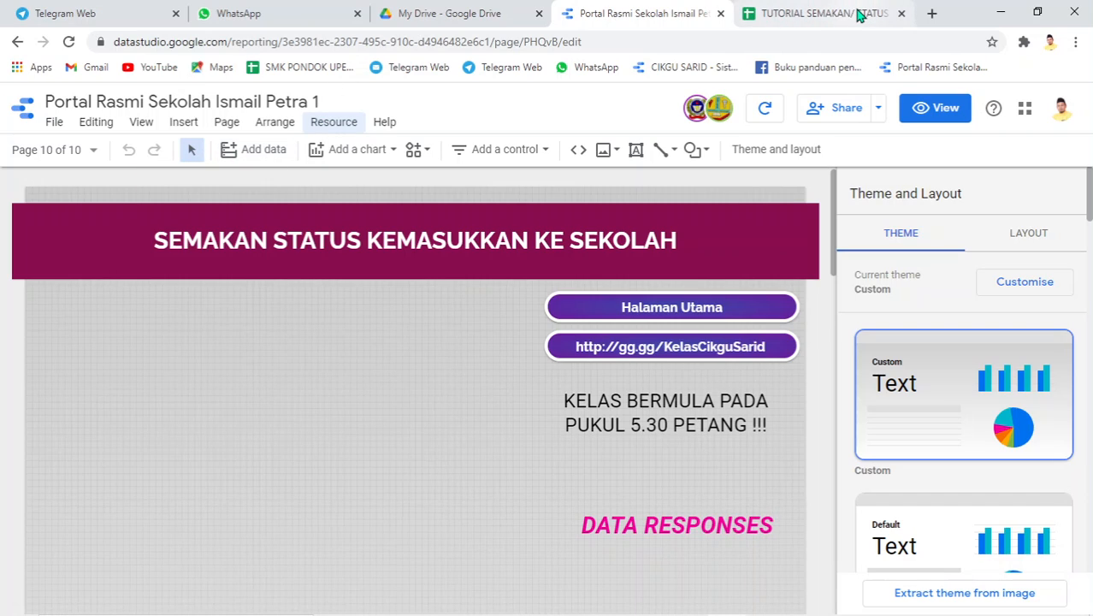
Add Sheet1 of the TUTORIAL SEMAKAN/ STATUS spreadsheet to the report as a Google Sheets data source
click(253, 161)
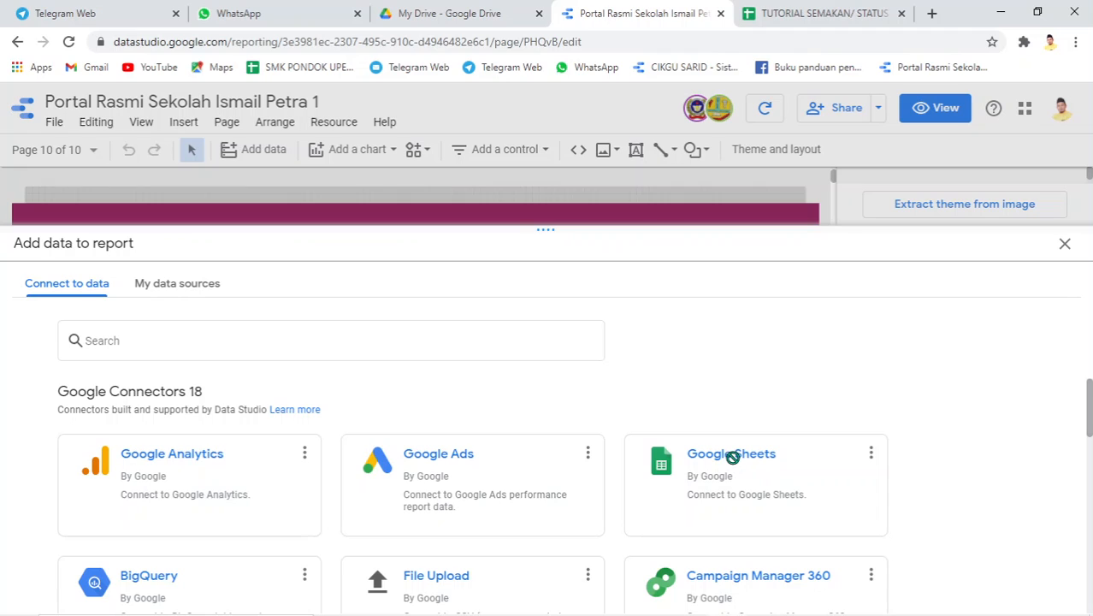
click(733, 458)
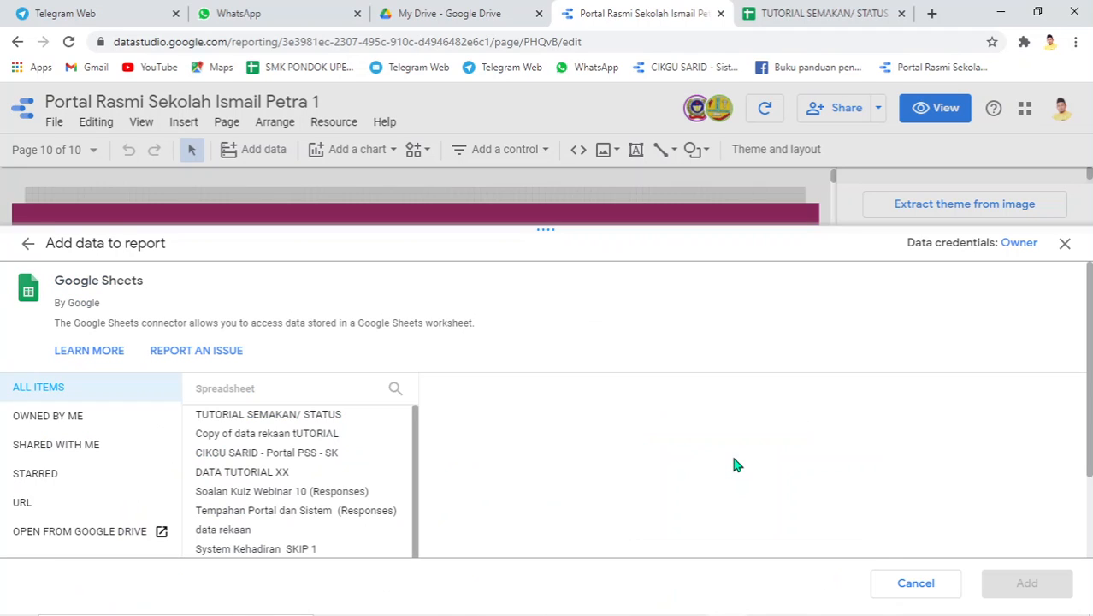
click(253, 423)
click(254, 422)
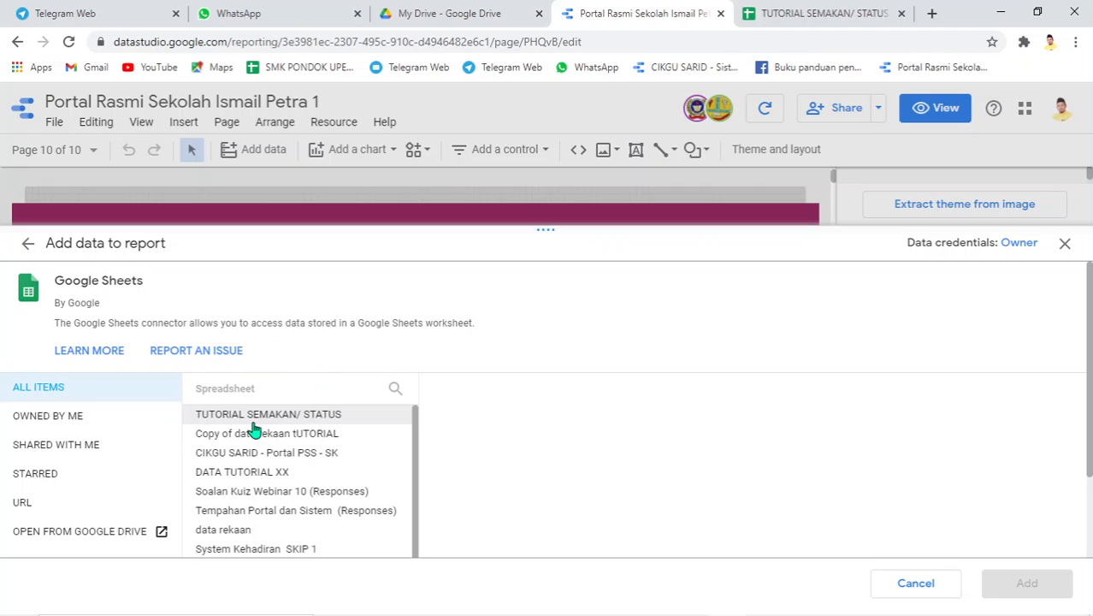
click(253, 425)
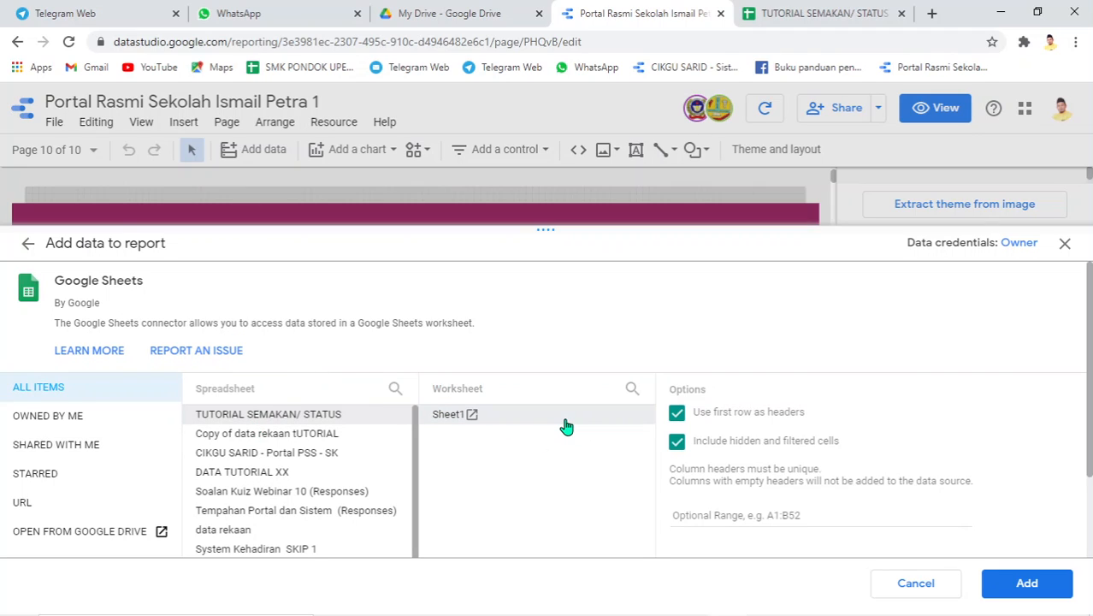
click(566, 425)
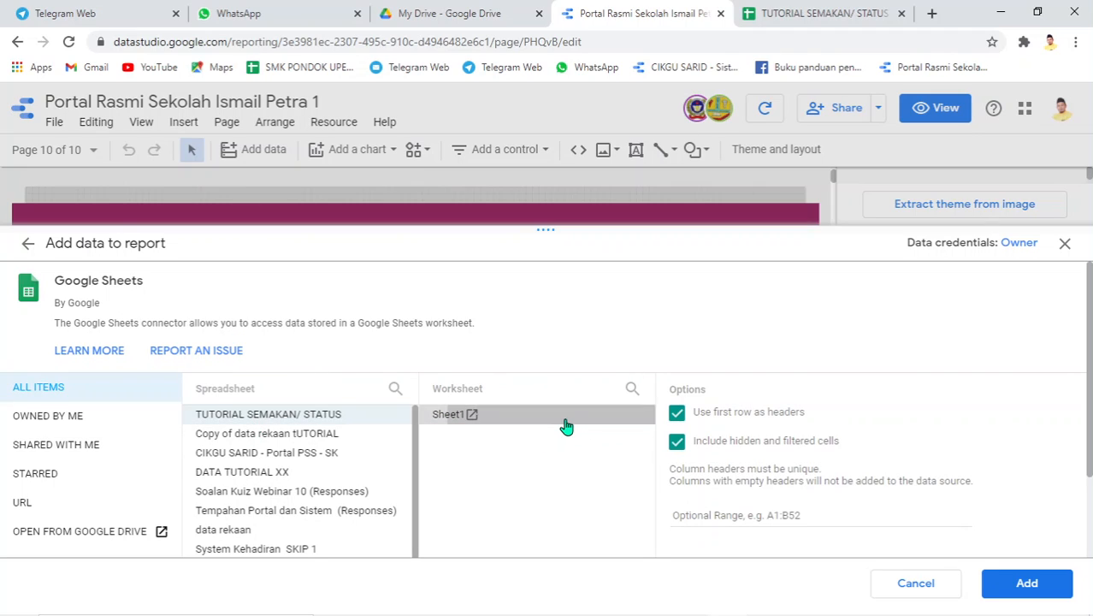
click(1023, 585)
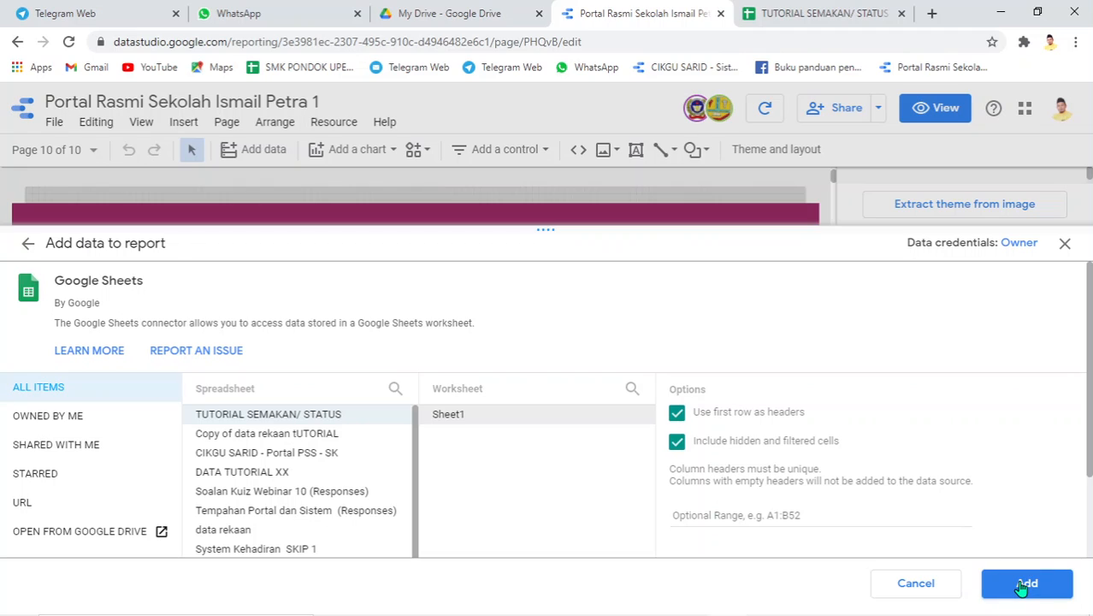
click(1020, 582)
click(1021, 585)
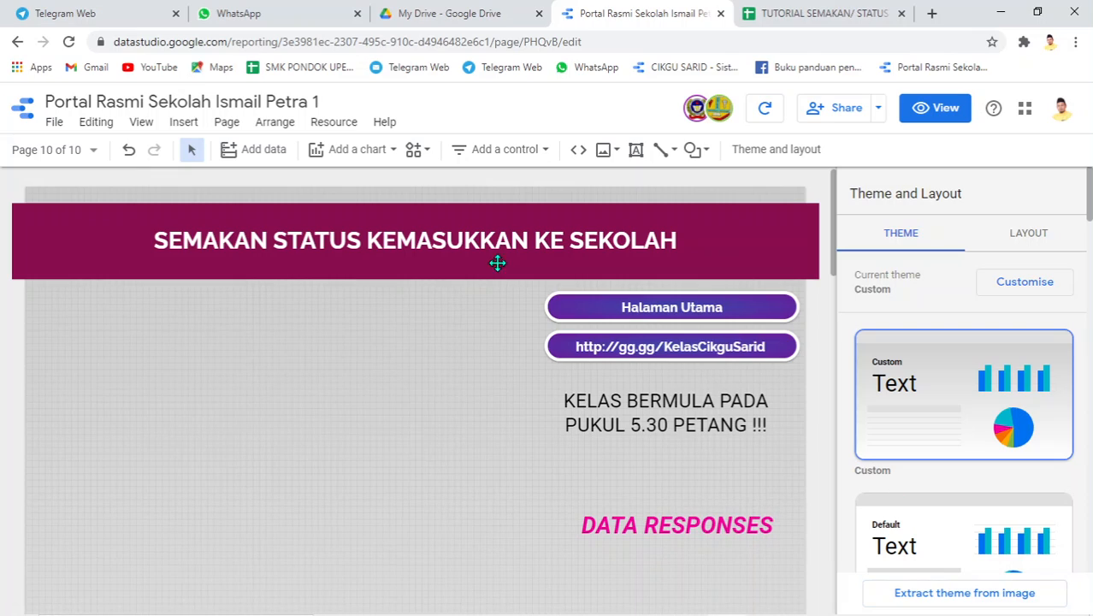
Insert a table chart in the empty area beneath the SEMAKAN STATUS KEMASUKKAN KE SEKOLAH banner and widen it on both sides
click(350, 153)
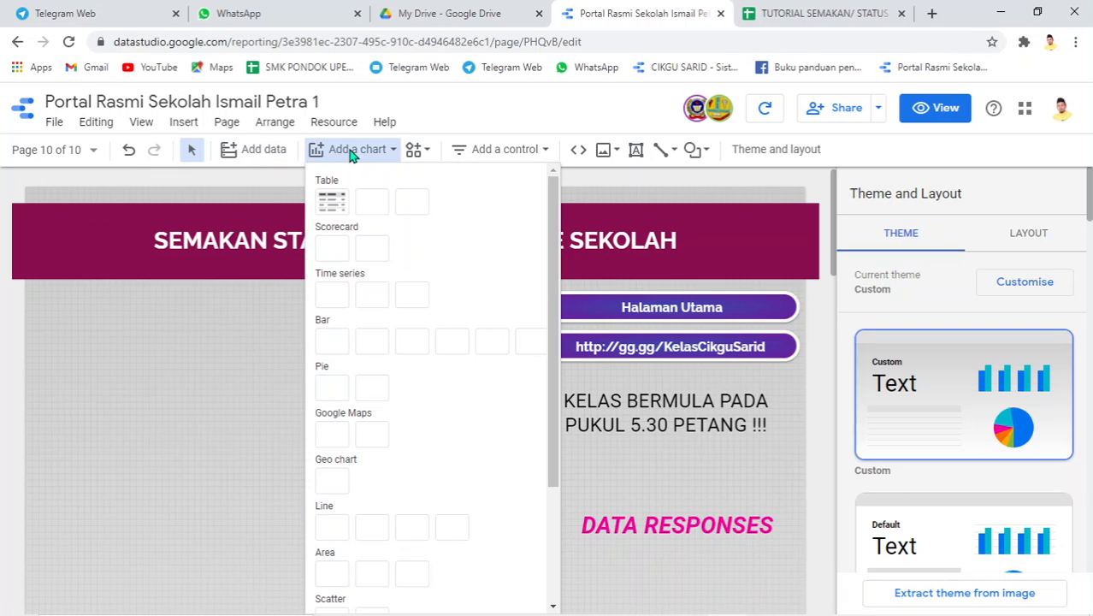
click(332, 214)
key(Escape)
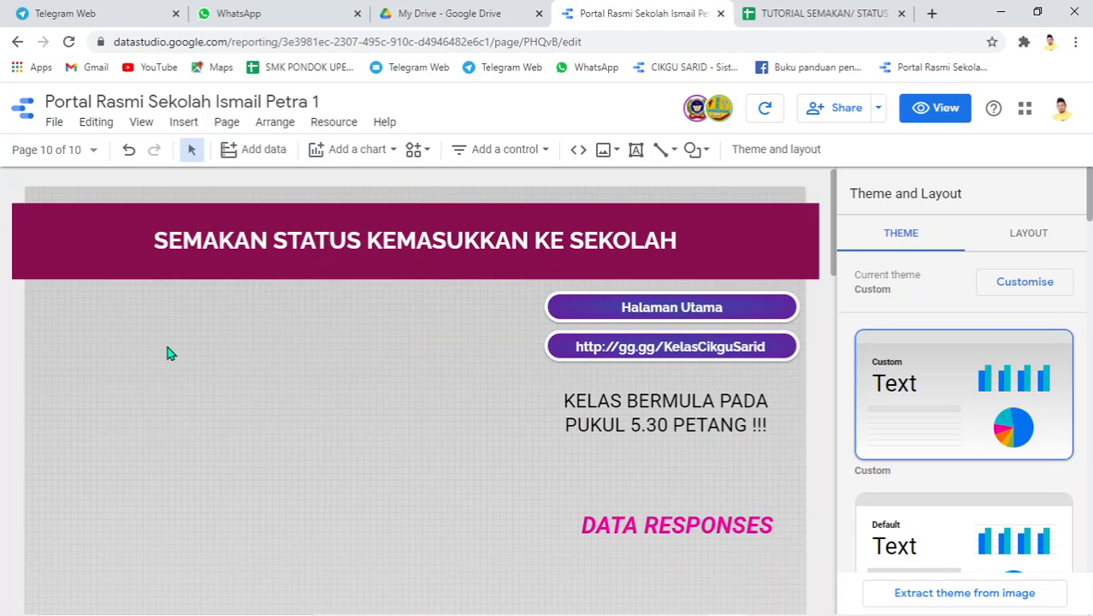
click(167, 348)
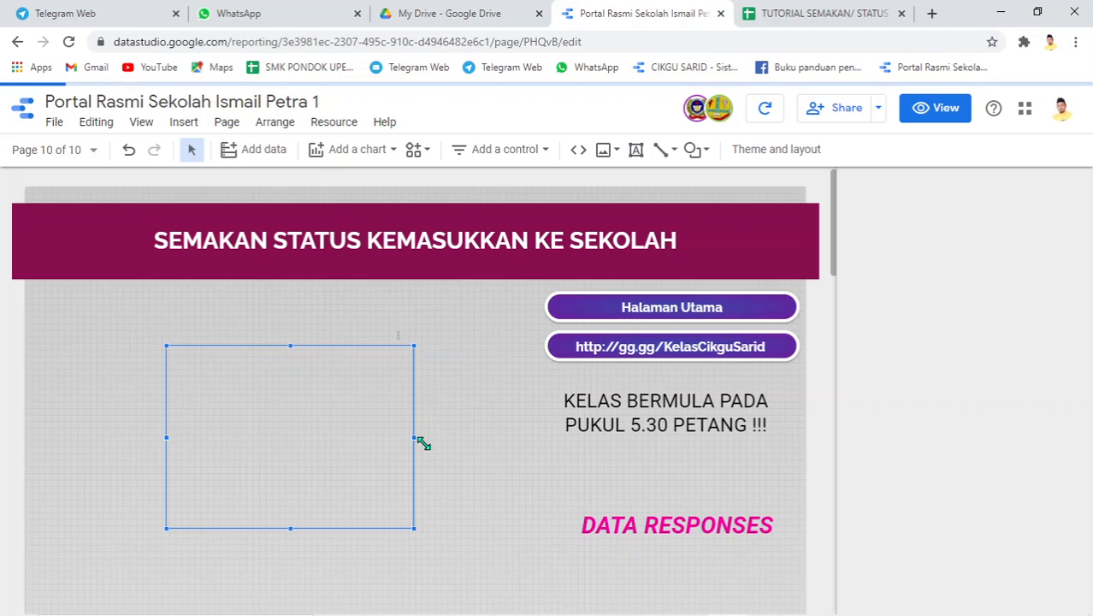
drag(415, 437, 490, 436)
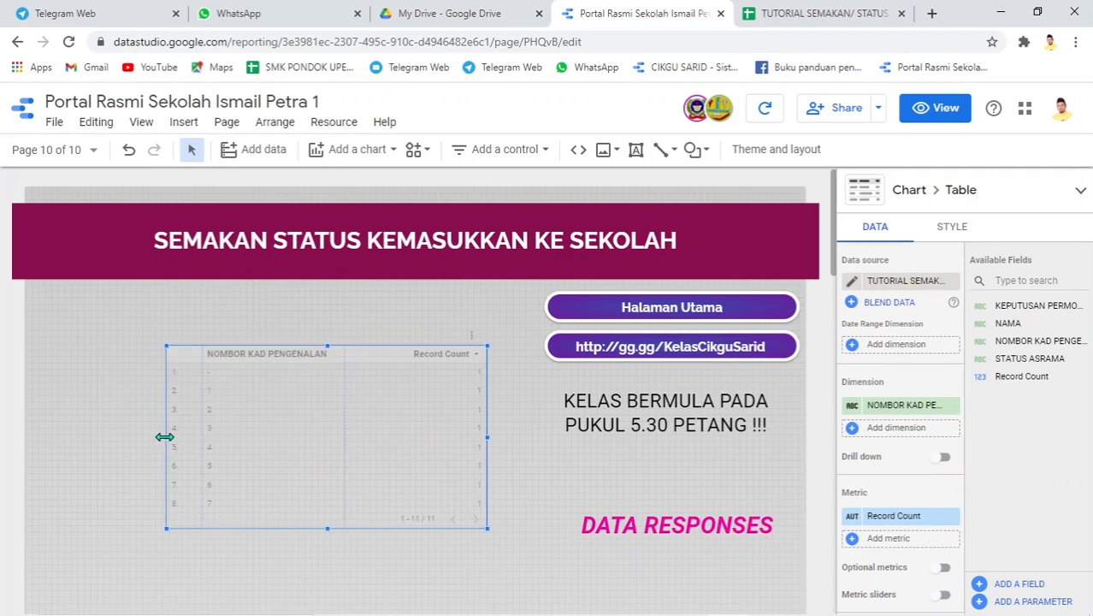
drag(165, 437, 121, 438)
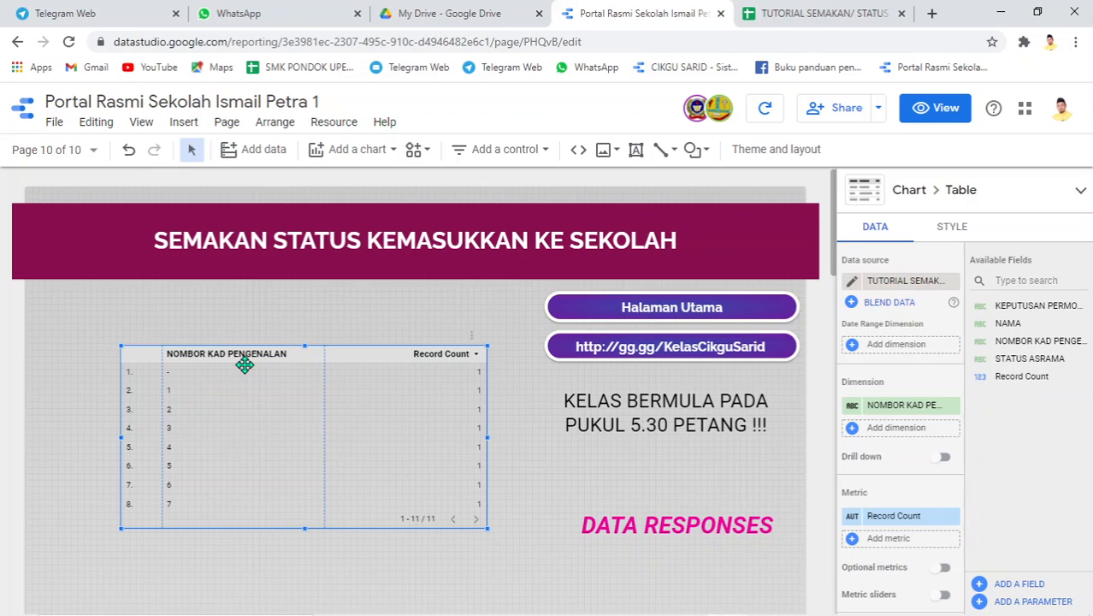
Change the table's dimension to NAMA and remove its Record Count metric
click(245, 365)
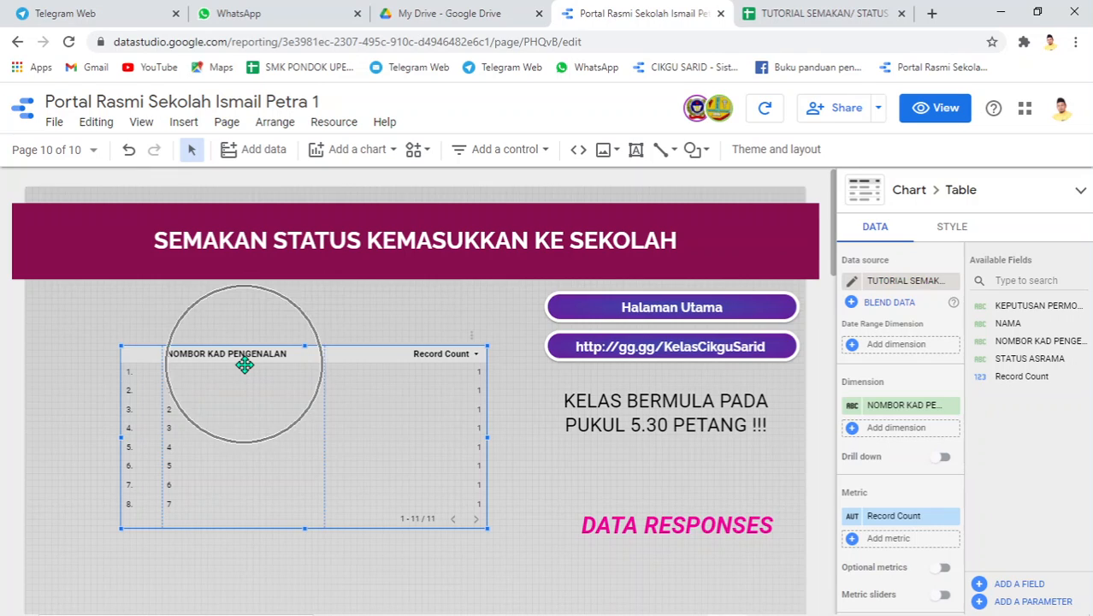
click(920, 416)
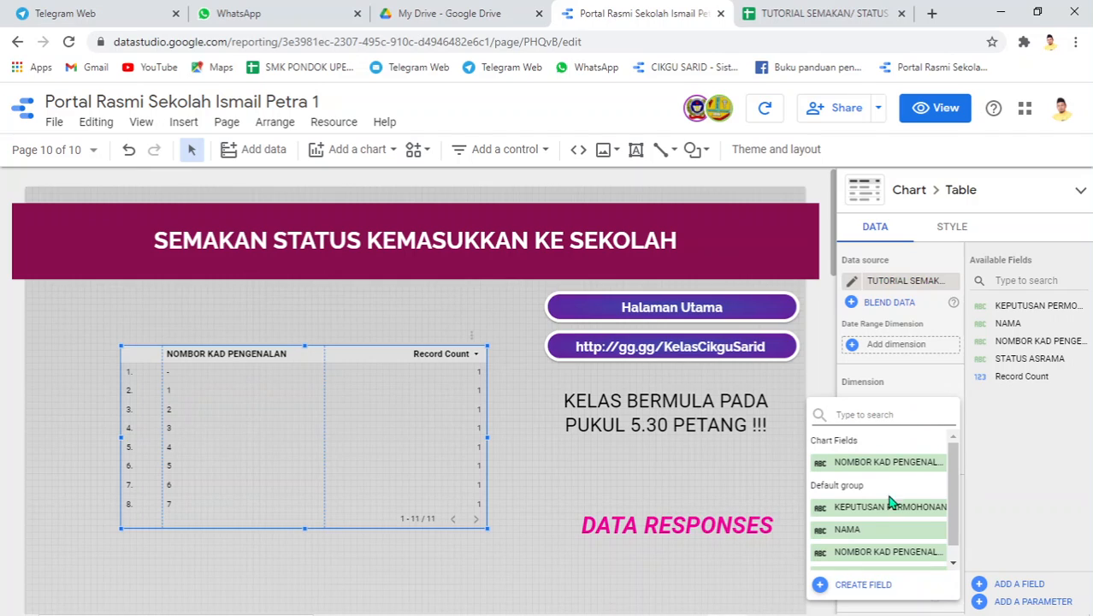
click(863, 532)
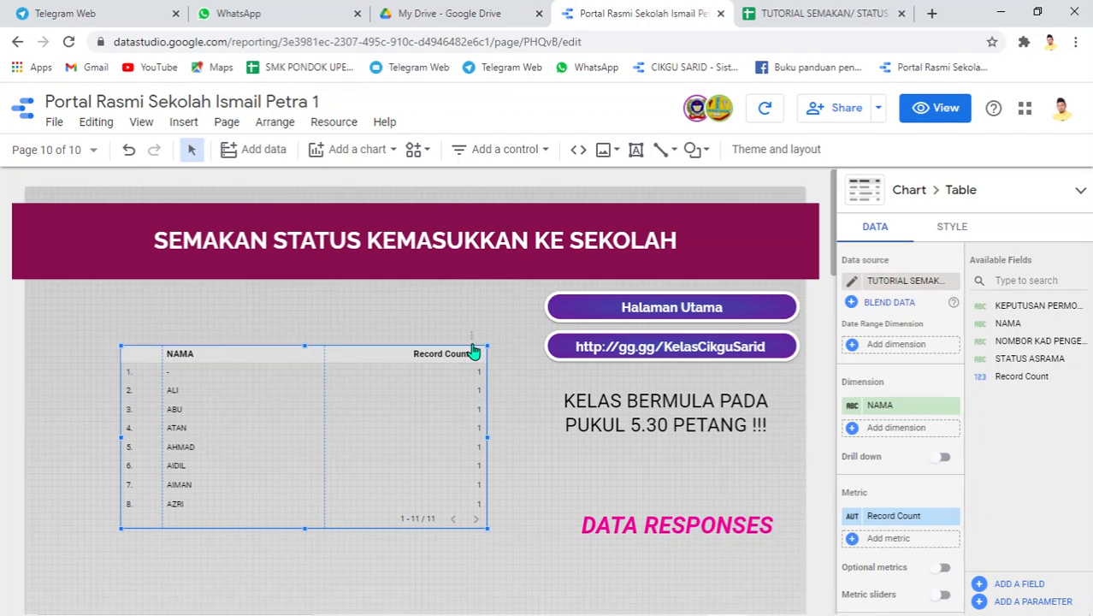
click(951, 519)
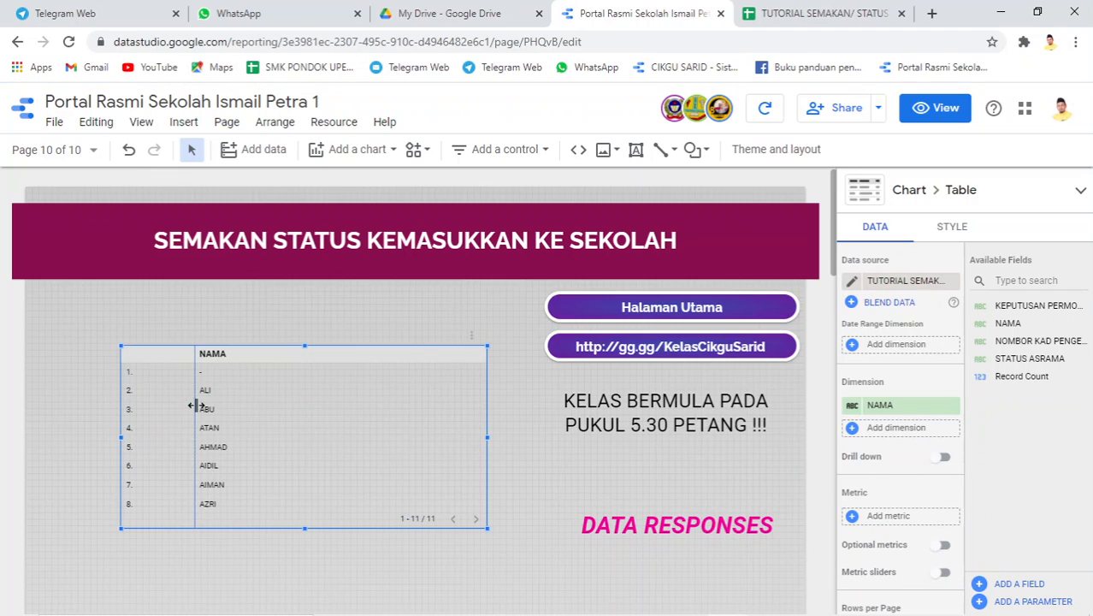
Set the table header's font size to 20px
click(950, 230)
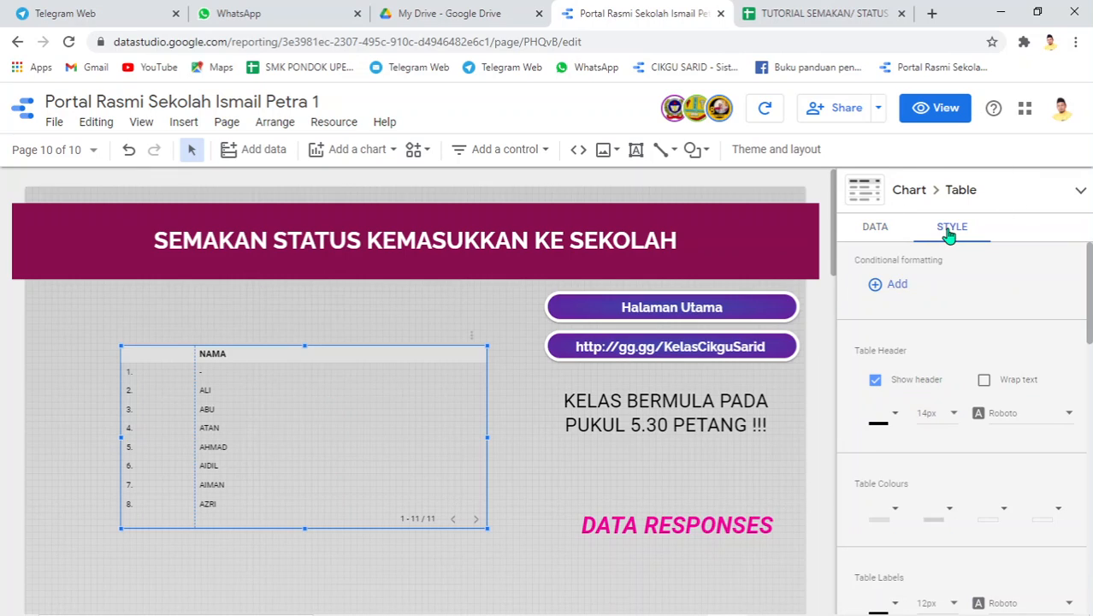
click(939, 419)
scroll(936, 488, down, 1)
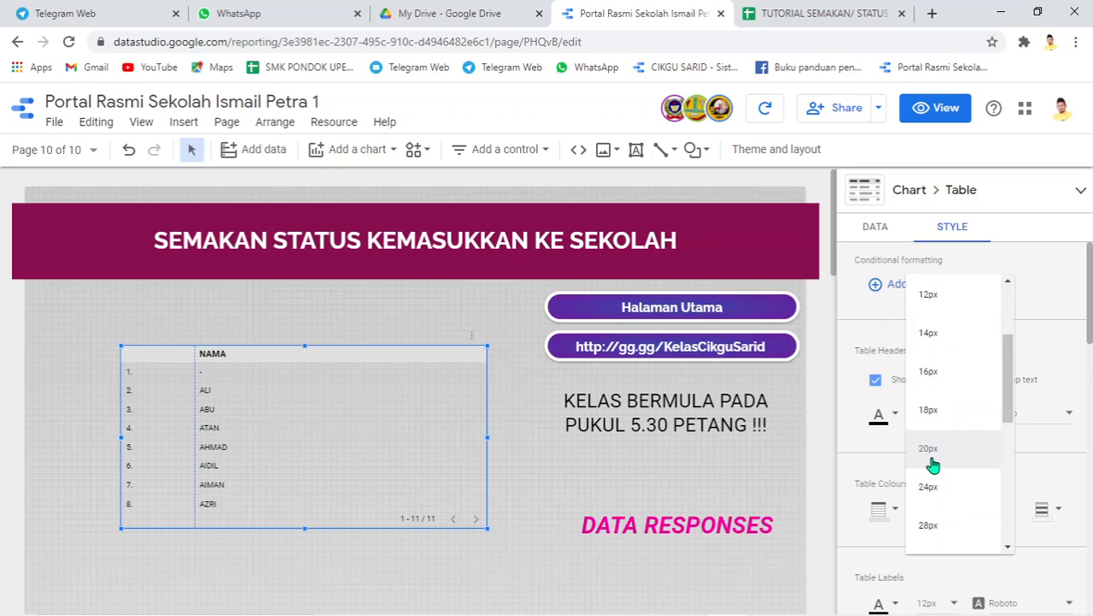
click(932, 464)
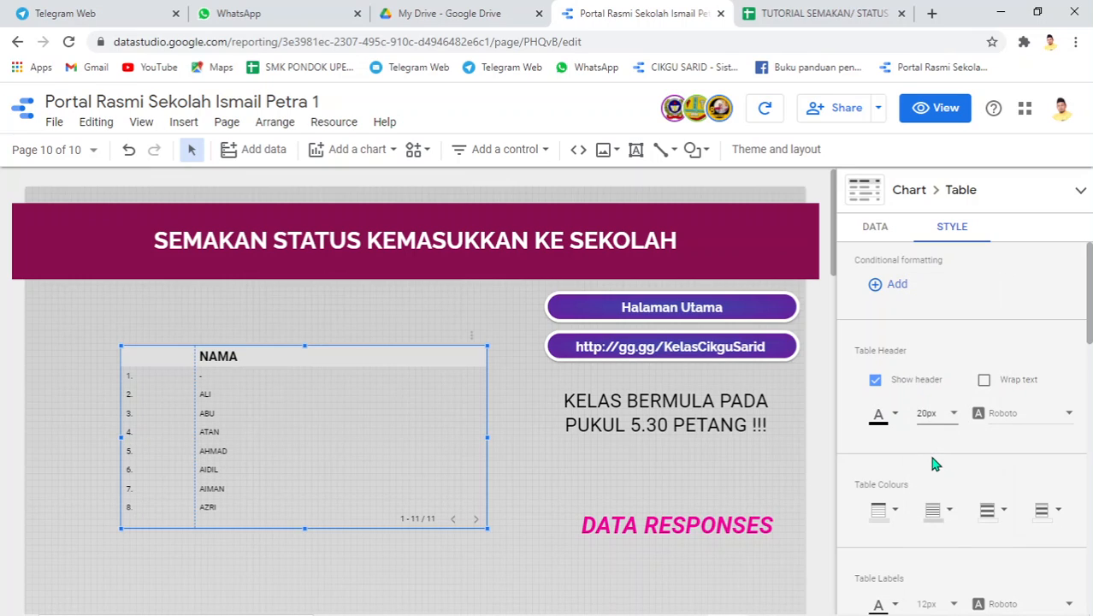
Set the table labels' font size to 20px and narrow the row-number column
scroll(935, 463, down, 3)
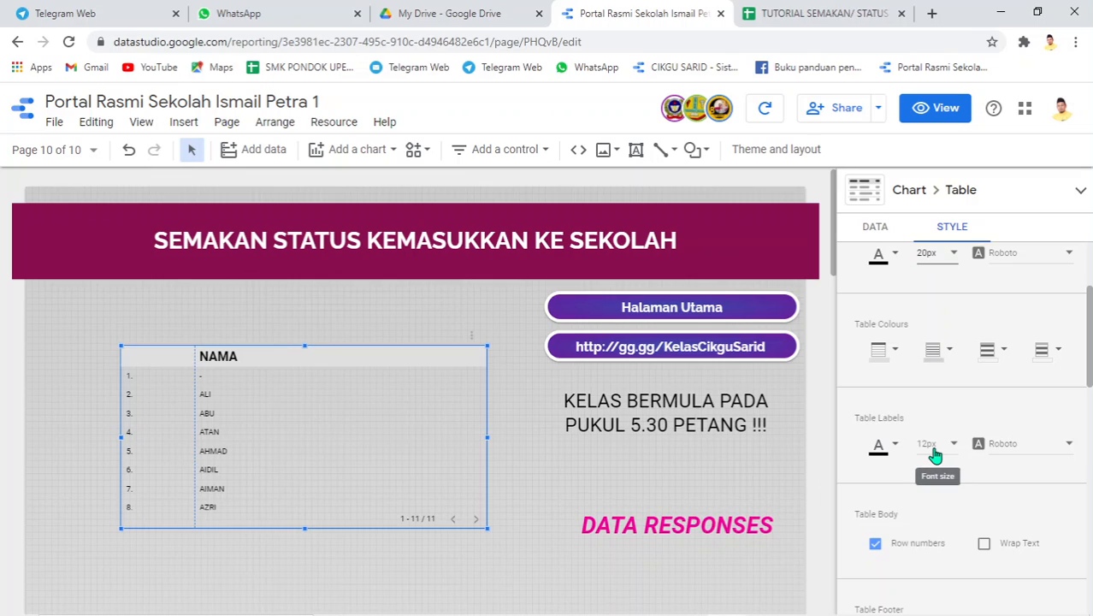
click(936, 456)
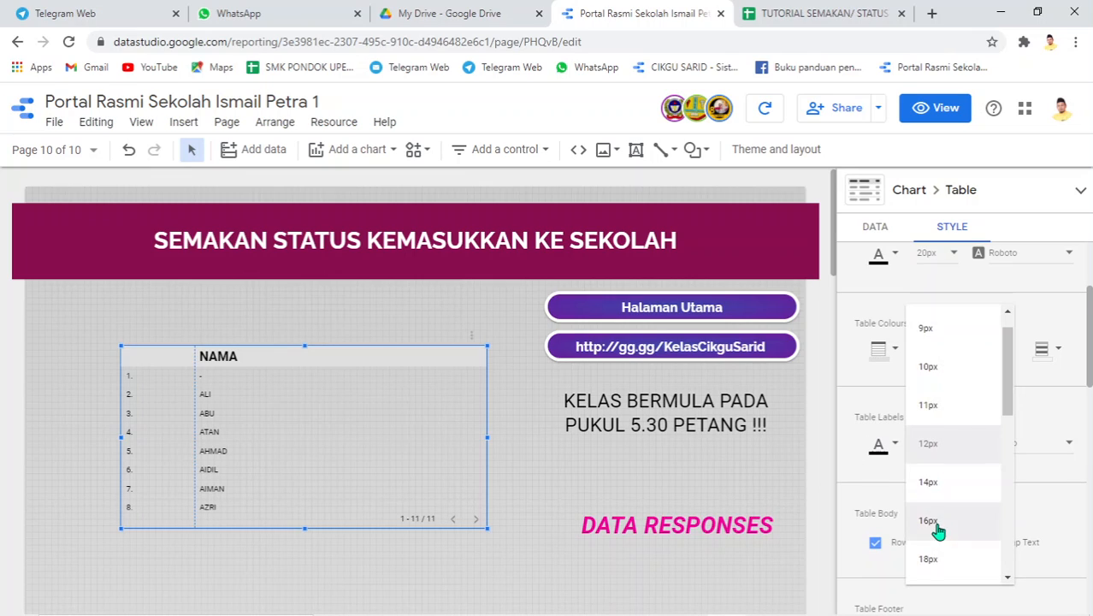
scroll(936, 480, down, 2)
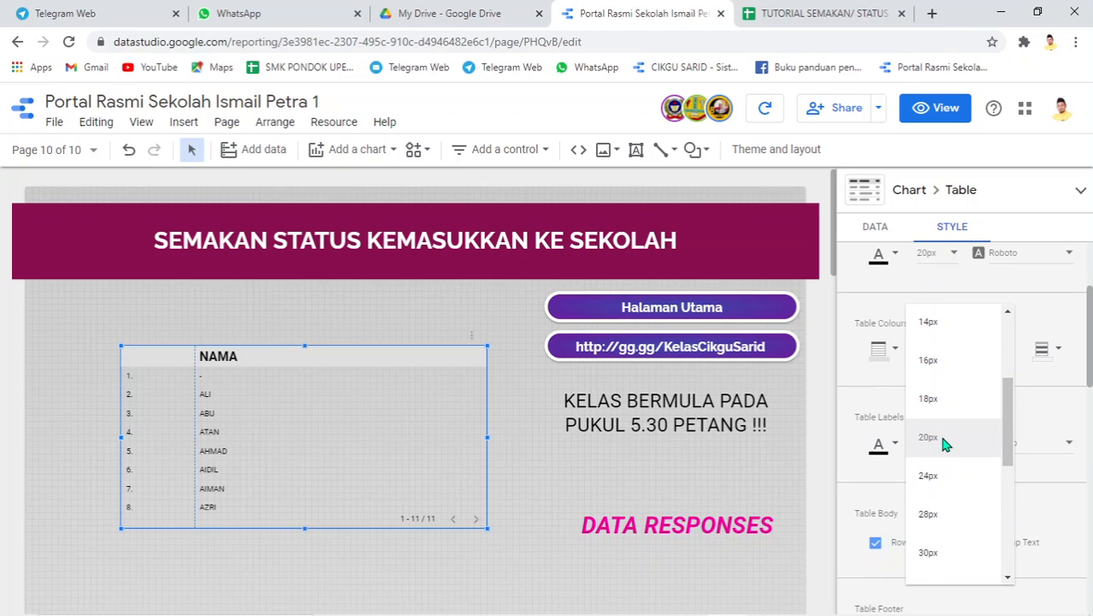
click(945, 440)
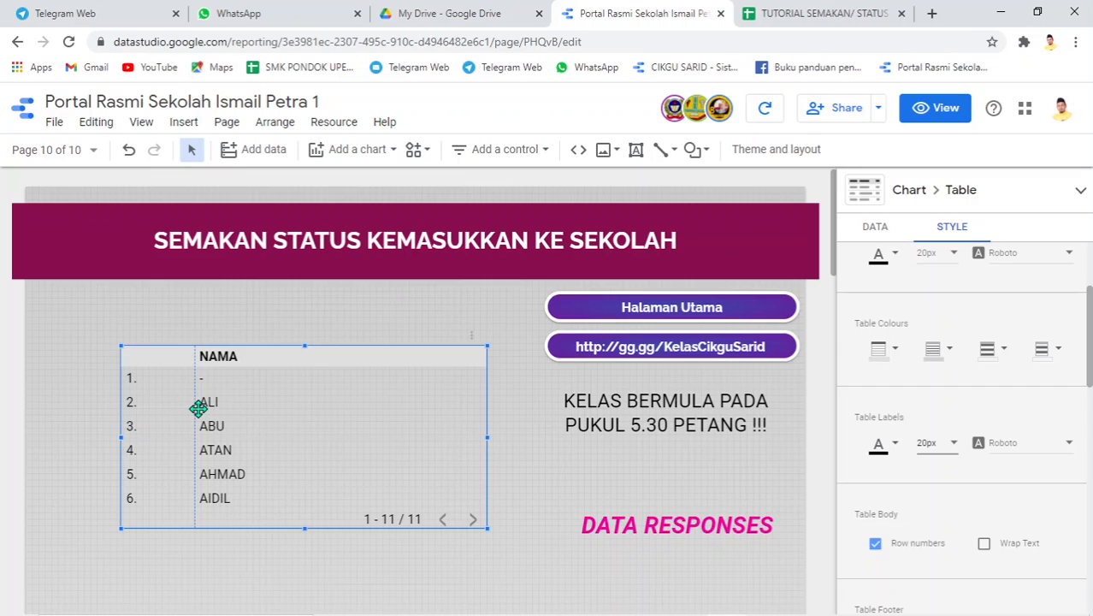
drag(195, 409, 159, 412)
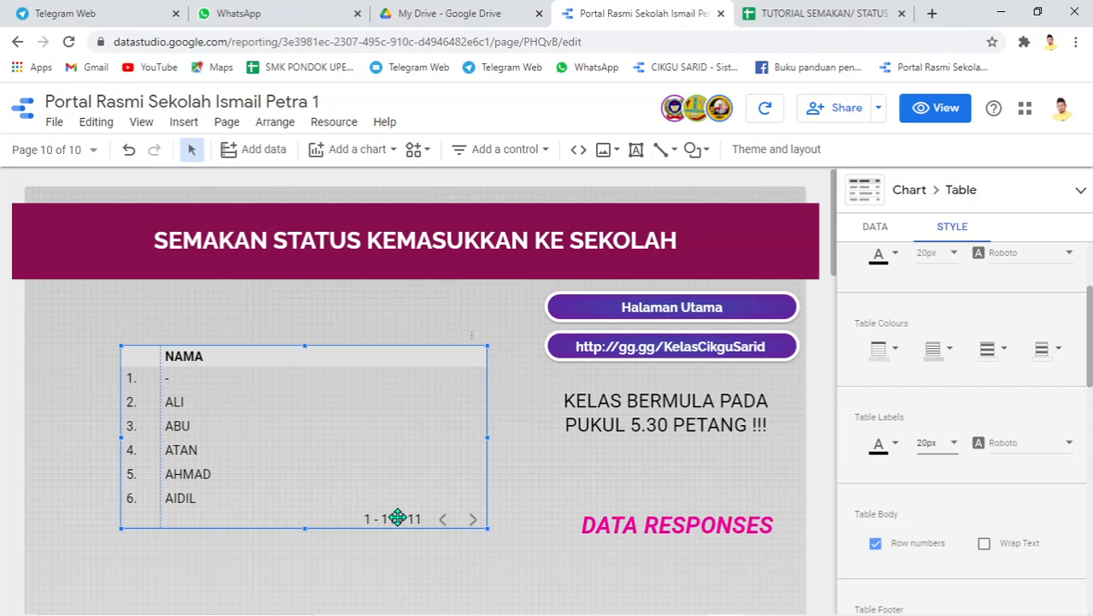
Turn off the table's pagination and shorten the table to fit only the header and two rows
scroll(942, 538, down, 2)
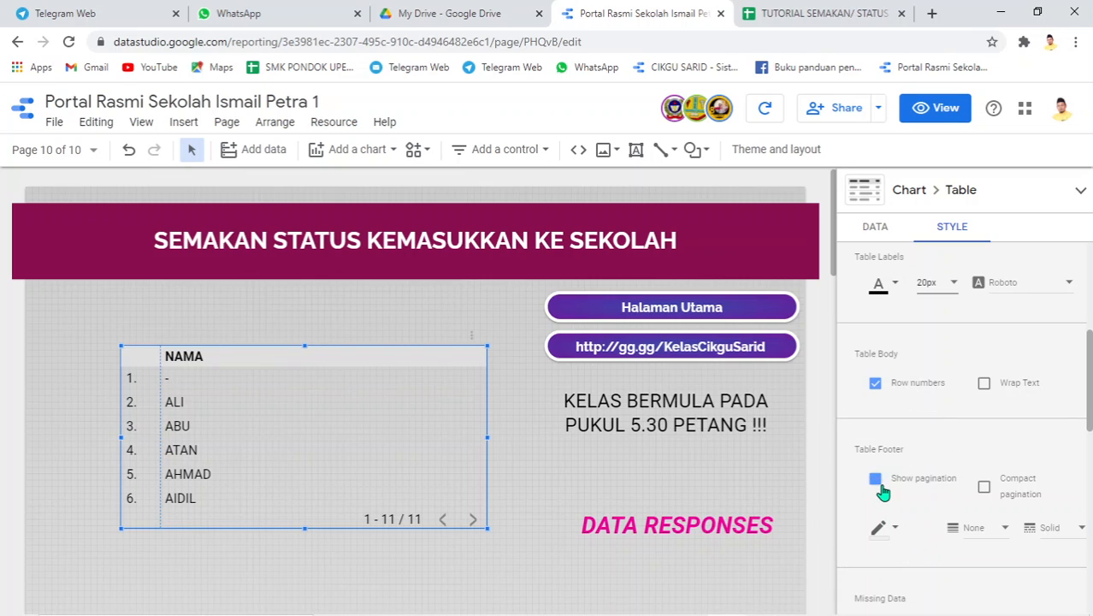
click(878, 481)
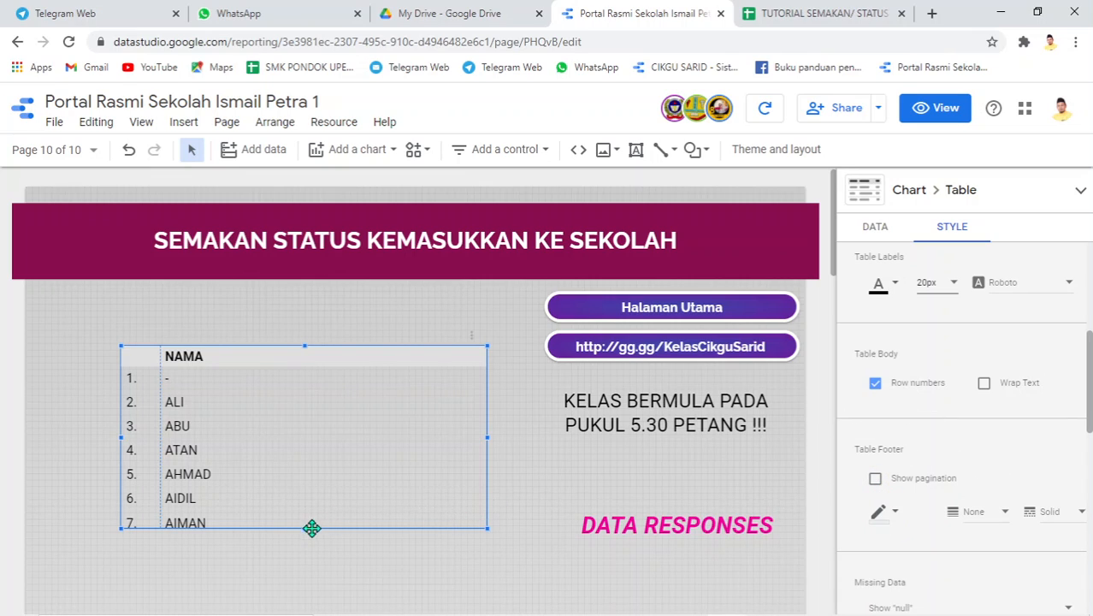
drag(306, 529, 304, 419)
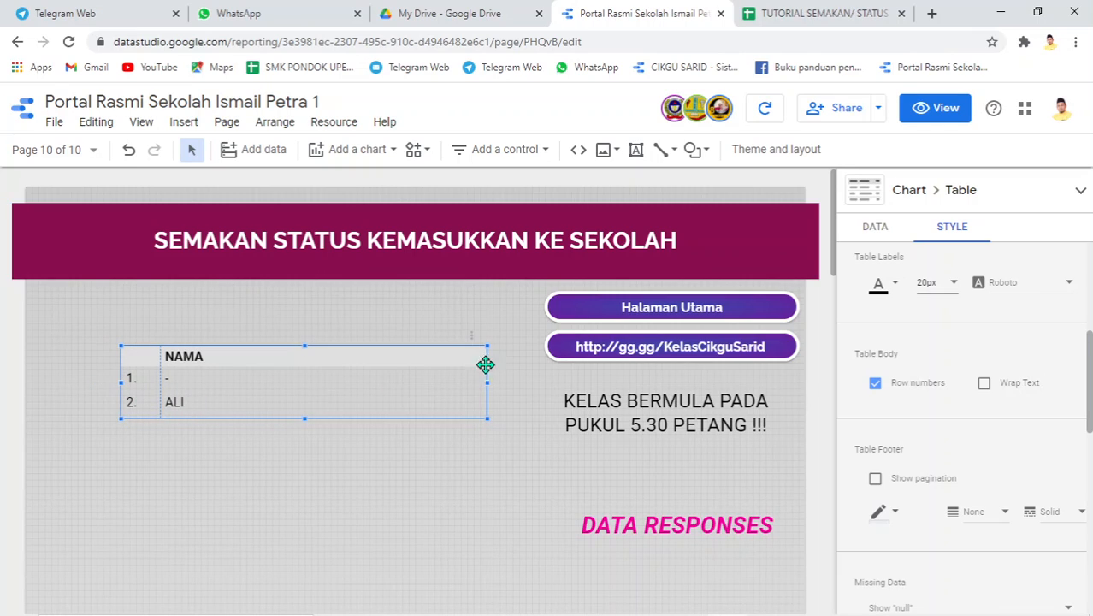
Apply the custom light pink gradient as the table's background
scroll(1001, 411, down, 5)
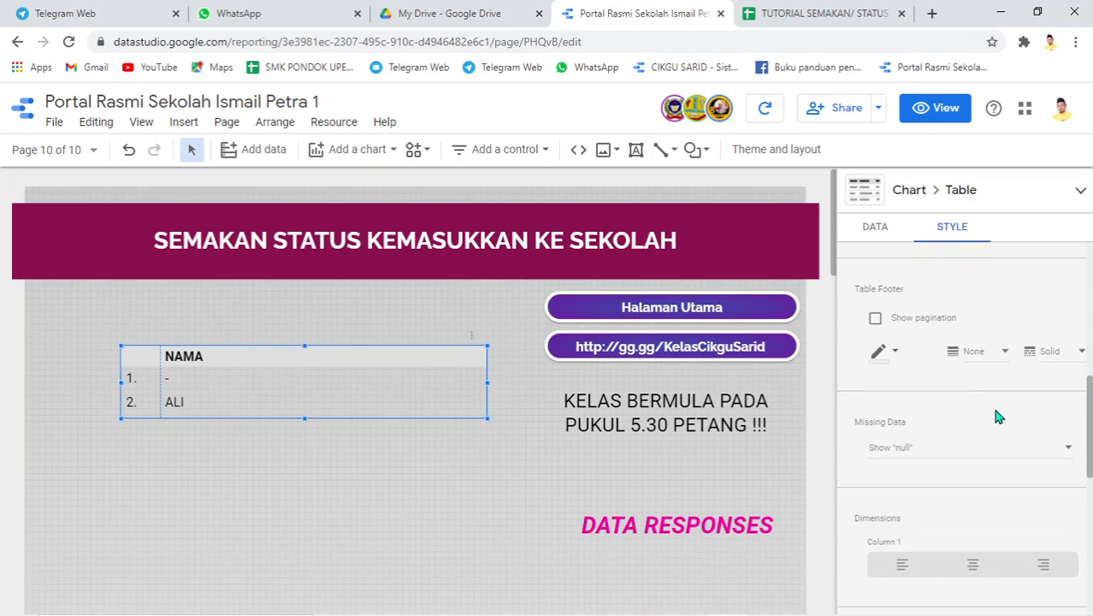
scroll(953, 435, down, 1)
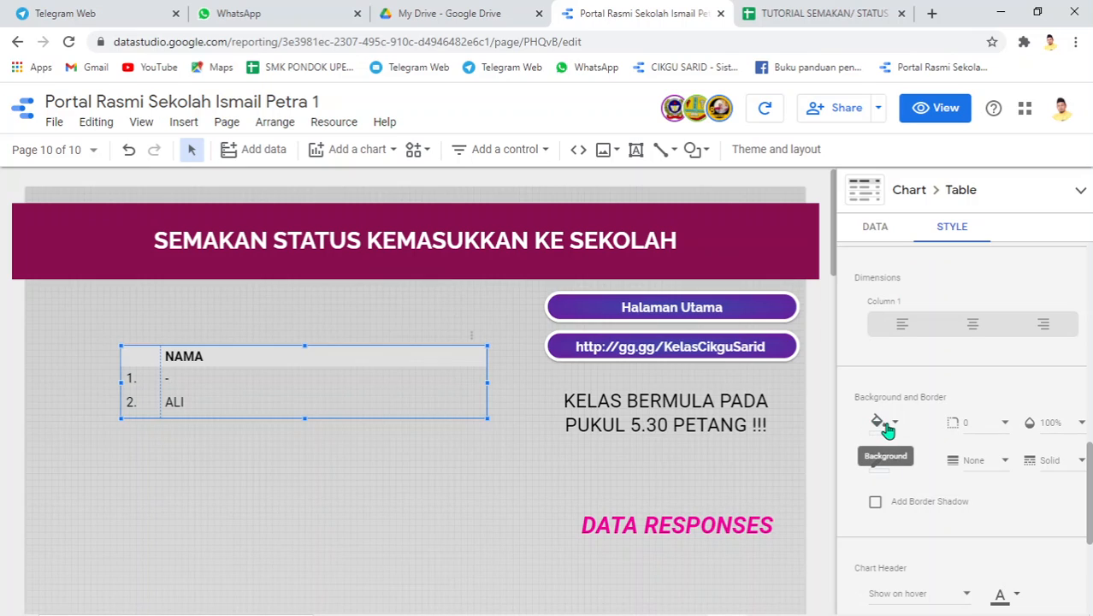
click(882, 423)
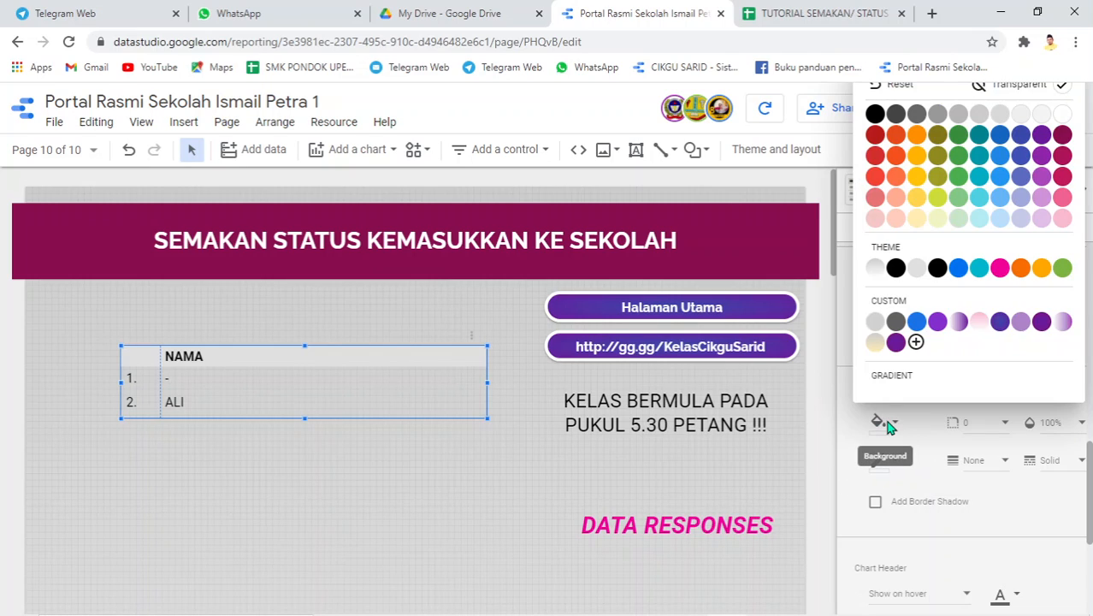
click(980, 328)
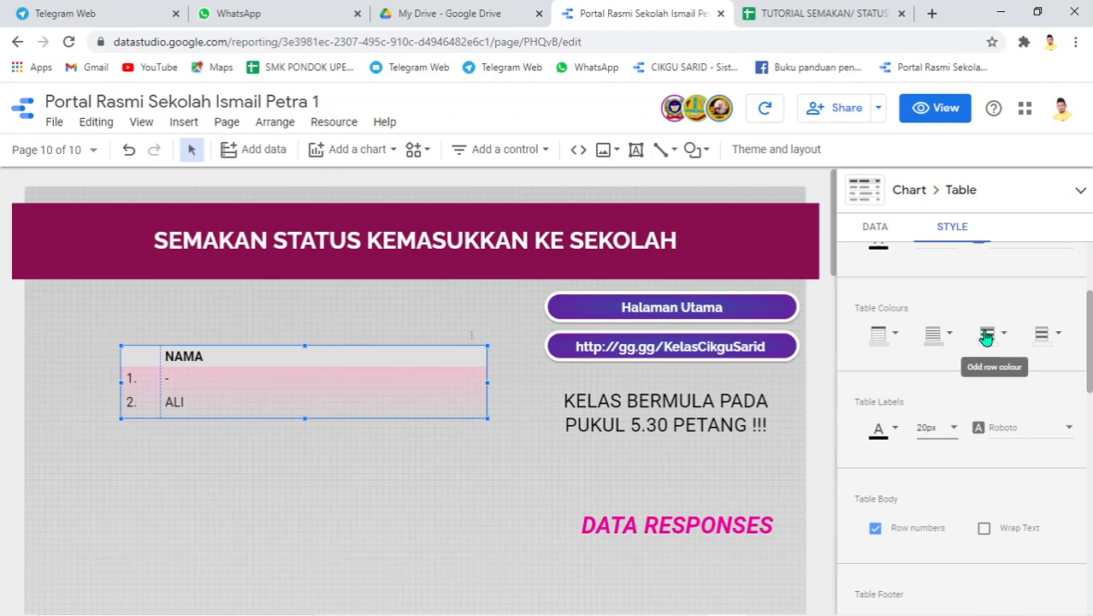
Hide the table's row numbers and centre-align the NAMA column
scroll(973, 513, down, 2)
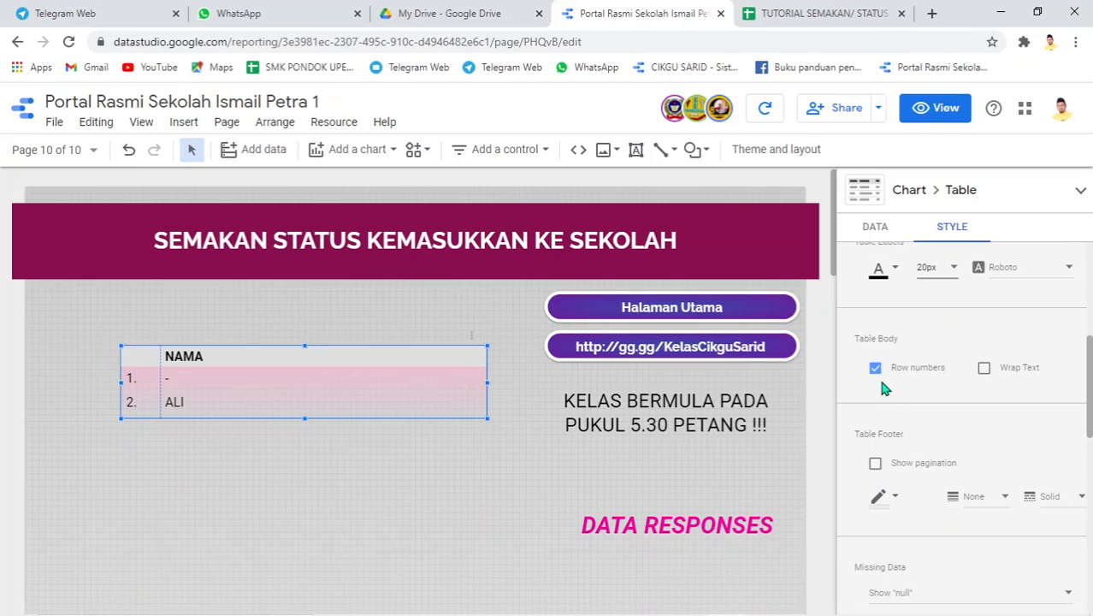
click(878, 370)
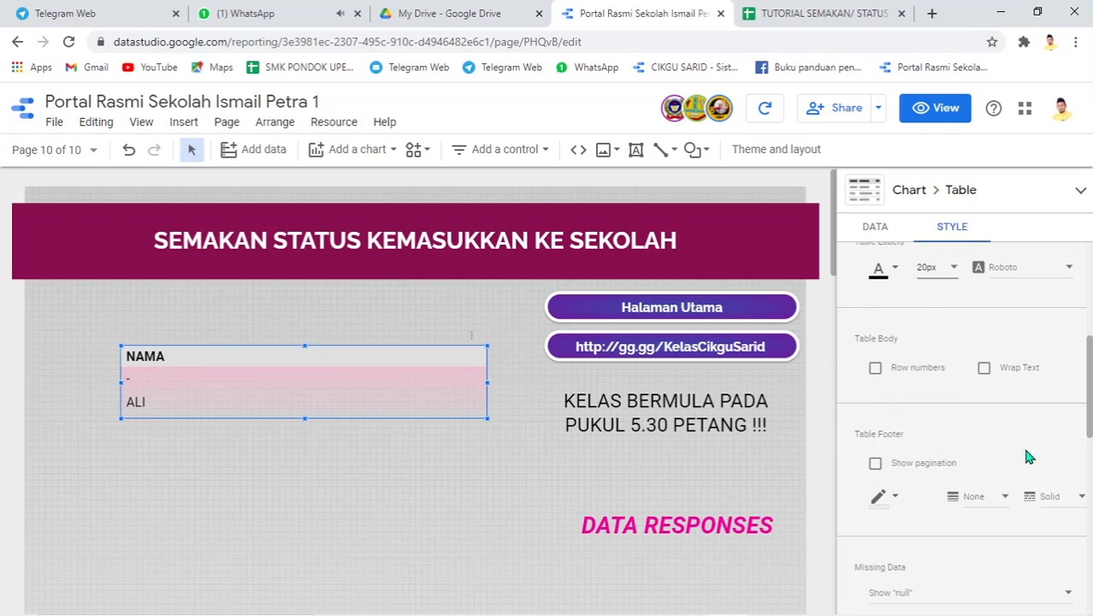
scroll(933, 430, down, 4)
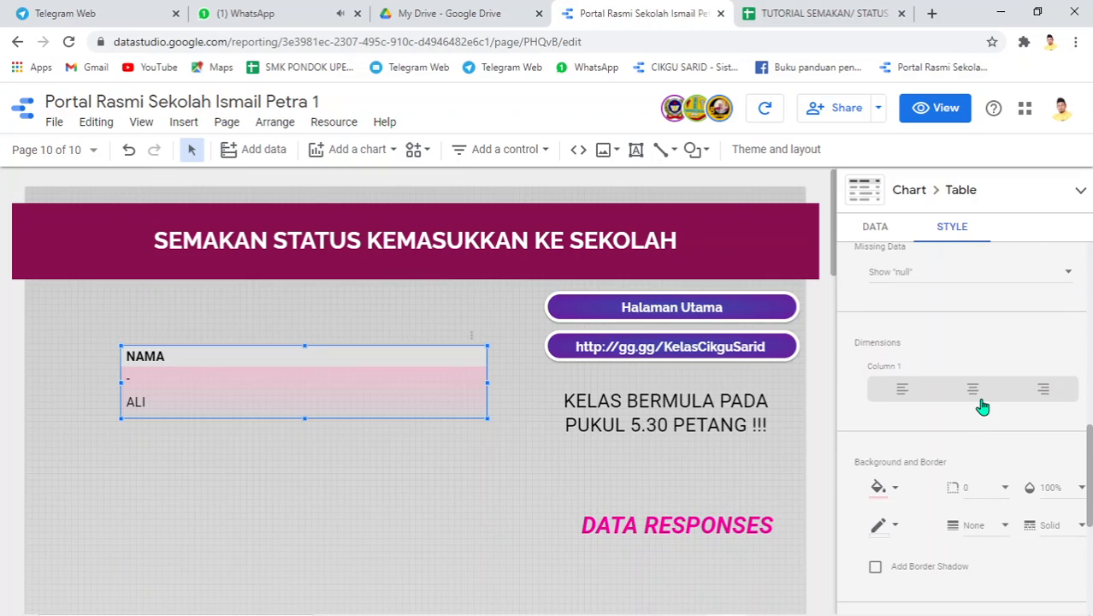
click(980, 392)
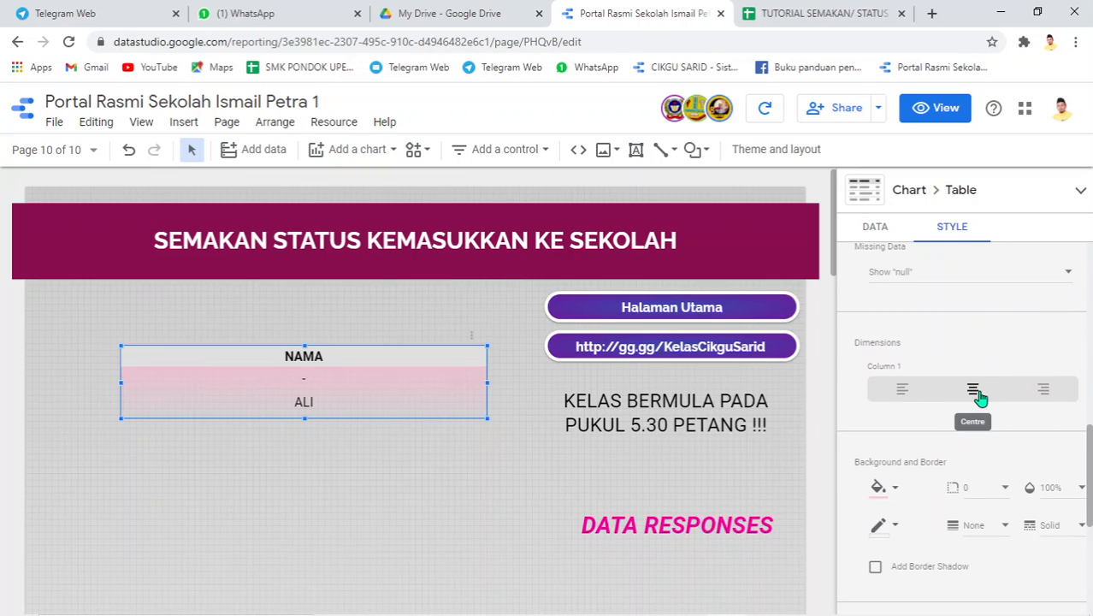
Set the NAMA table's border colour to light blue
scroll(981, 398, down, 2)
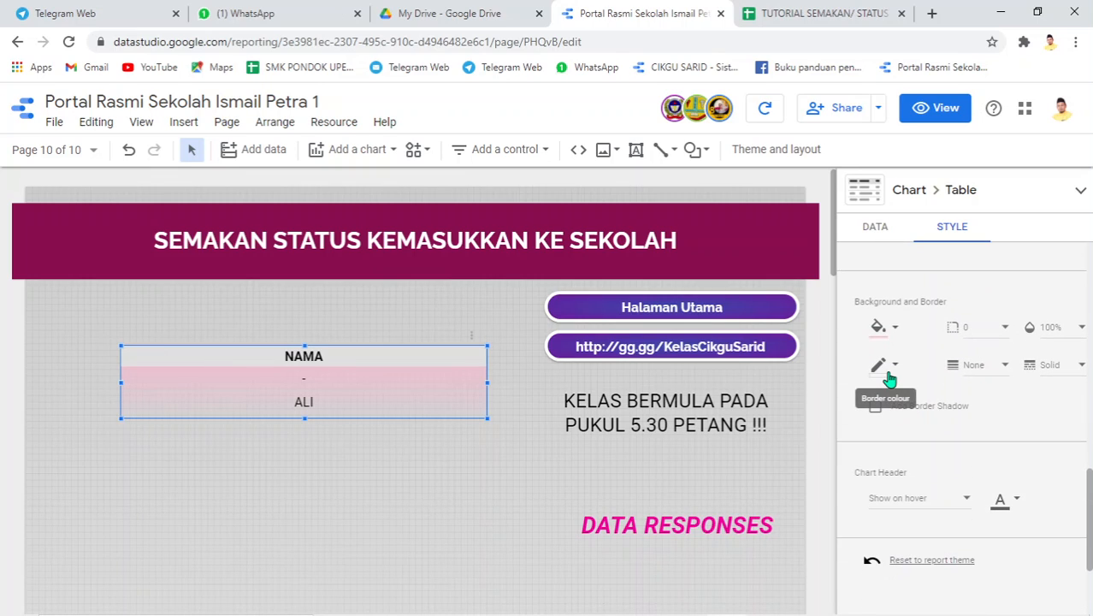
click(890, 377)
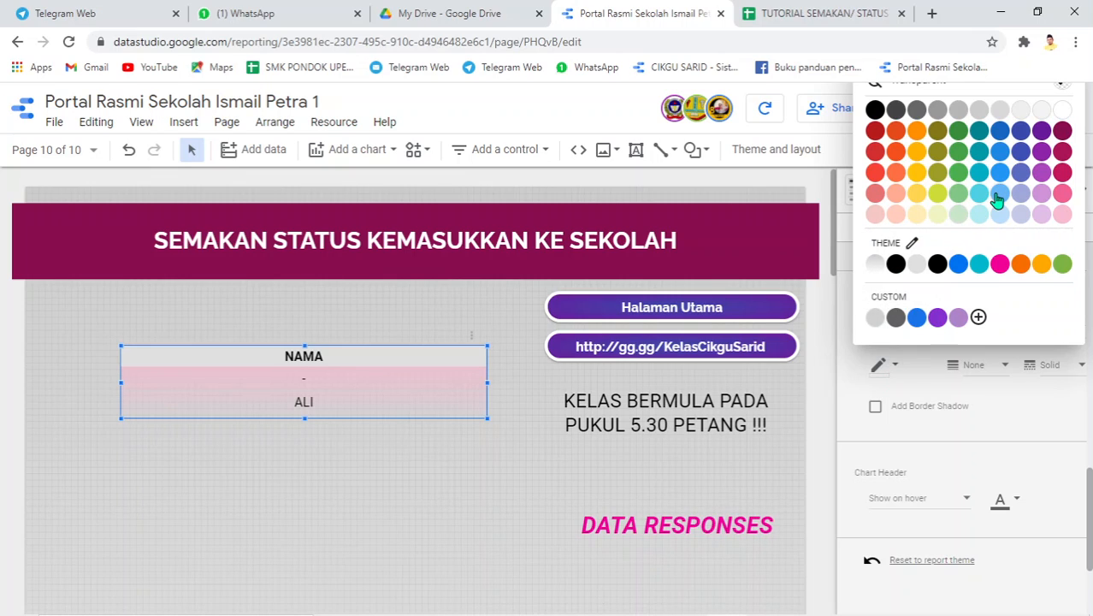
click(997, 199)
Add a border shadow to the NAMA table and shorten it to fit only the header and one row
scroll(980, 261, up, 3)
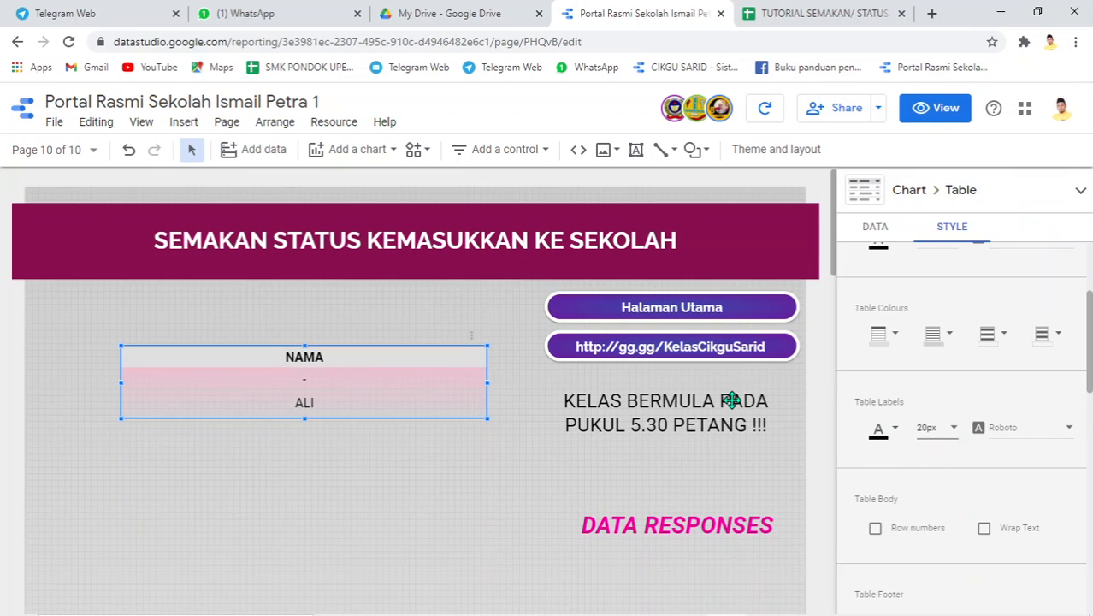
scroll(908, 452, down, 4)
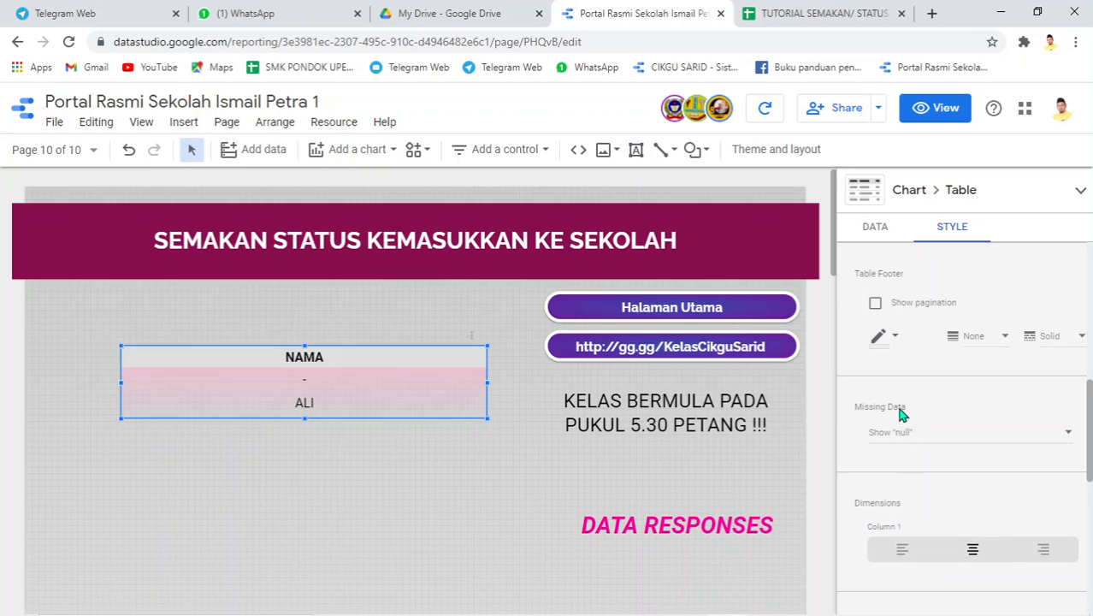
scroll(911, 427, down, 5)
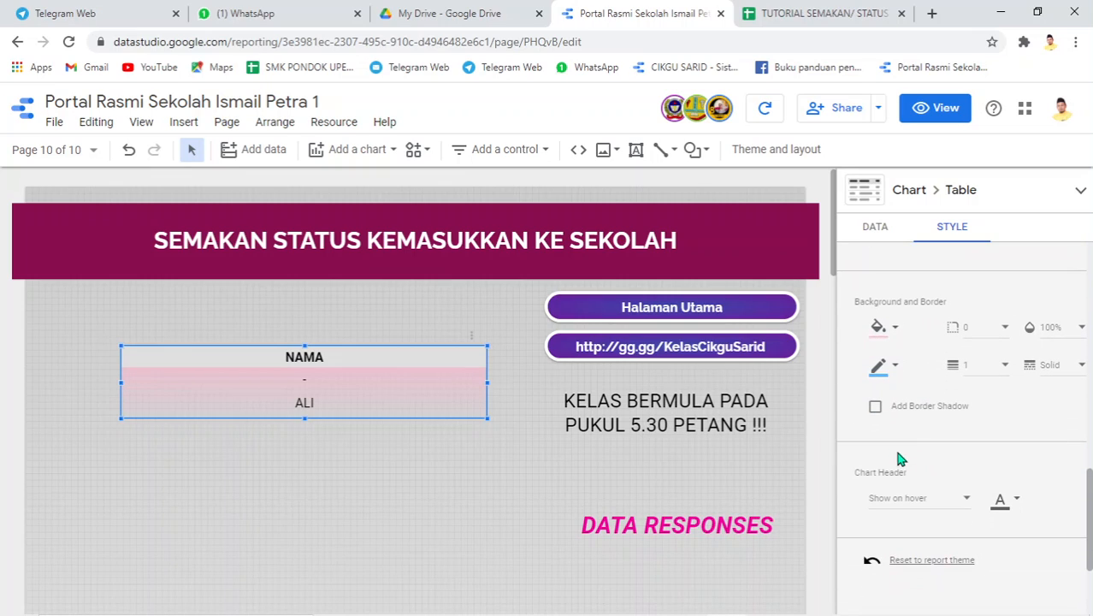
click(876, 408)
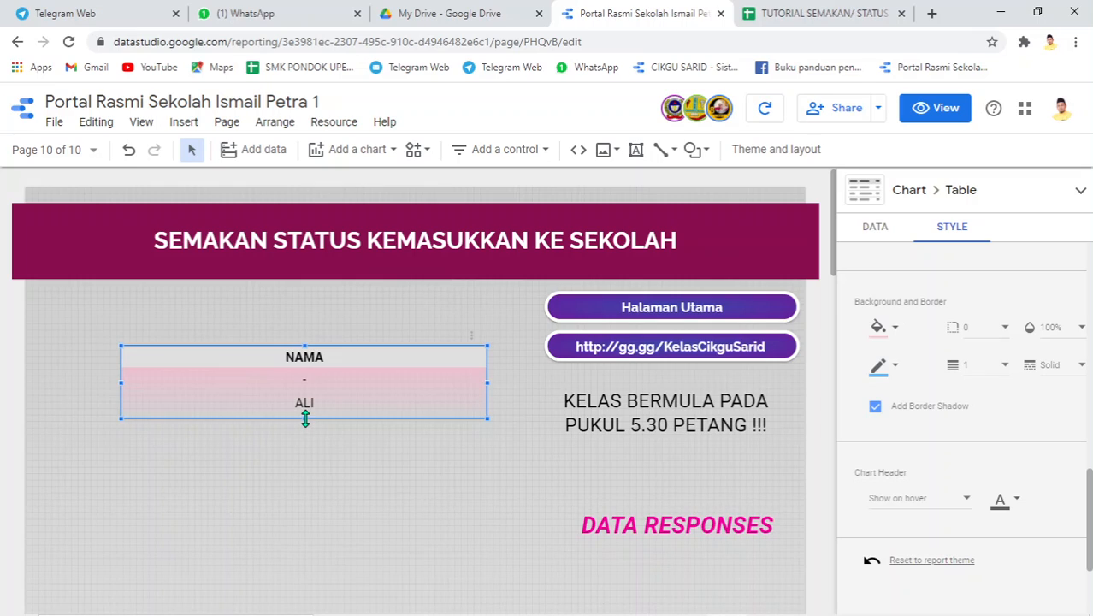
drag(305, 418, 305, 398)
click(366, 437)
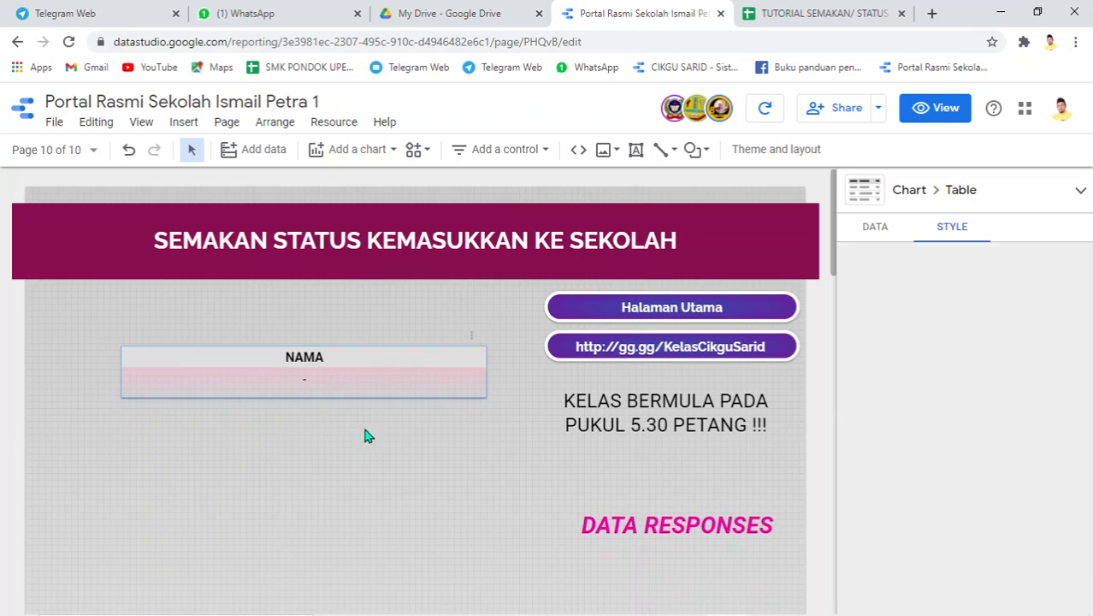
Duplicate the NAMA table and place the copy directly beneath the original, roughly aligned with its edges
click(359, 372)
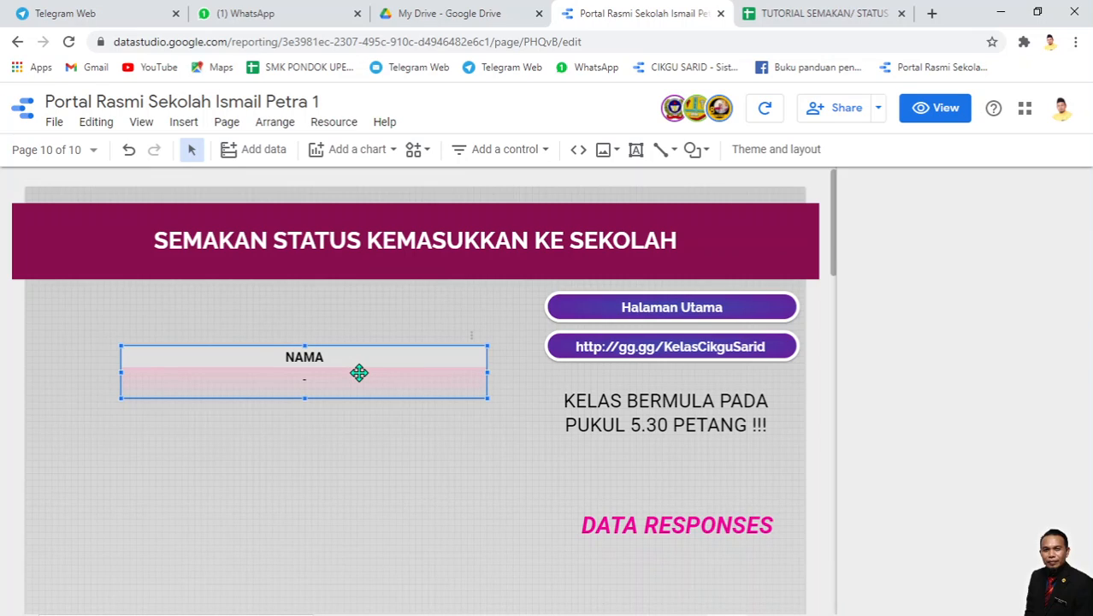
key(ctrl+d)
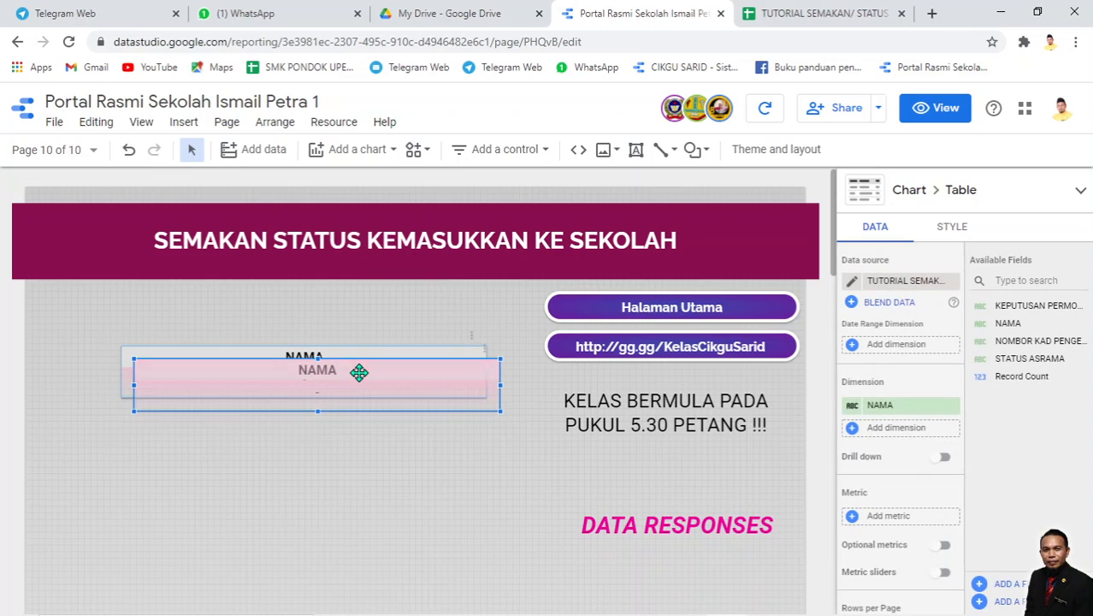
key(Down)
key(Down)
key(Down)
key(Down)
key(Down)
key(Down)
key(Down)
key(Down)
key(Down)
key(Down)
key(Down)
key(Down)
key(Up)
key(Up)
key(Up)
key(Up)
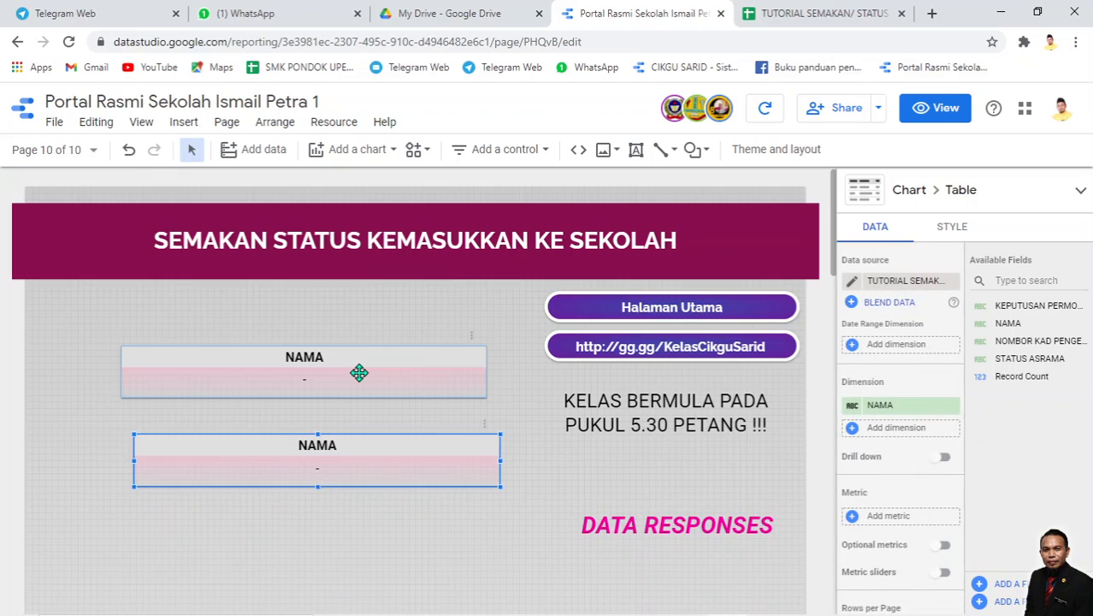
key(Left)
key(Left)
key(Left)
key(Left)
key(Left)
key(Left)
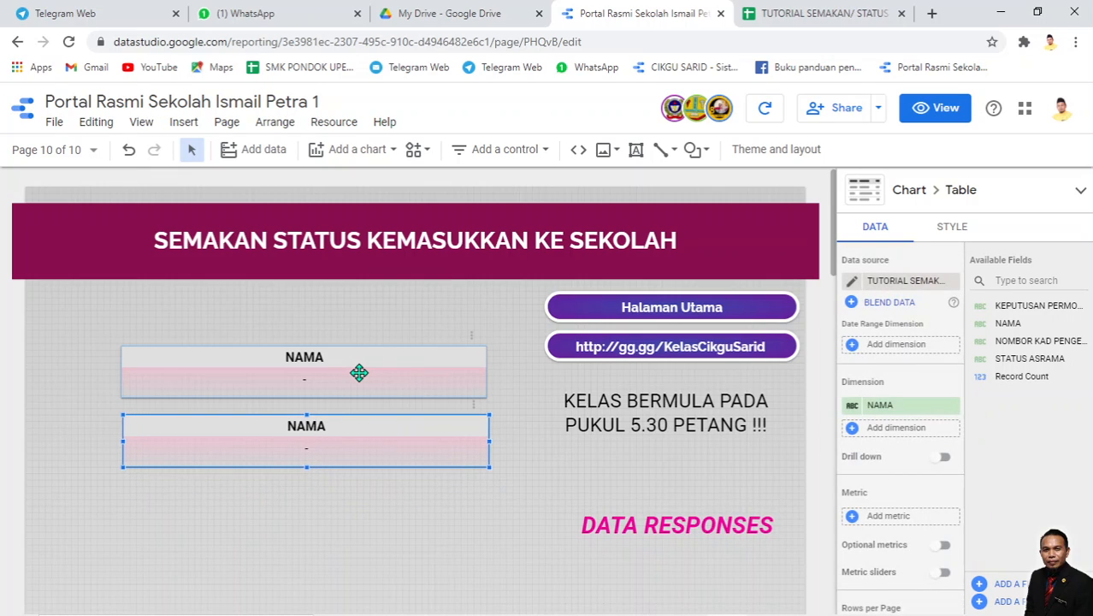
key(Left)
key(Right)
Change the copied table's dimension to KEPUTUSAN PERMOHONAN and sort it by Record Count in ascending order
click(915, 412)
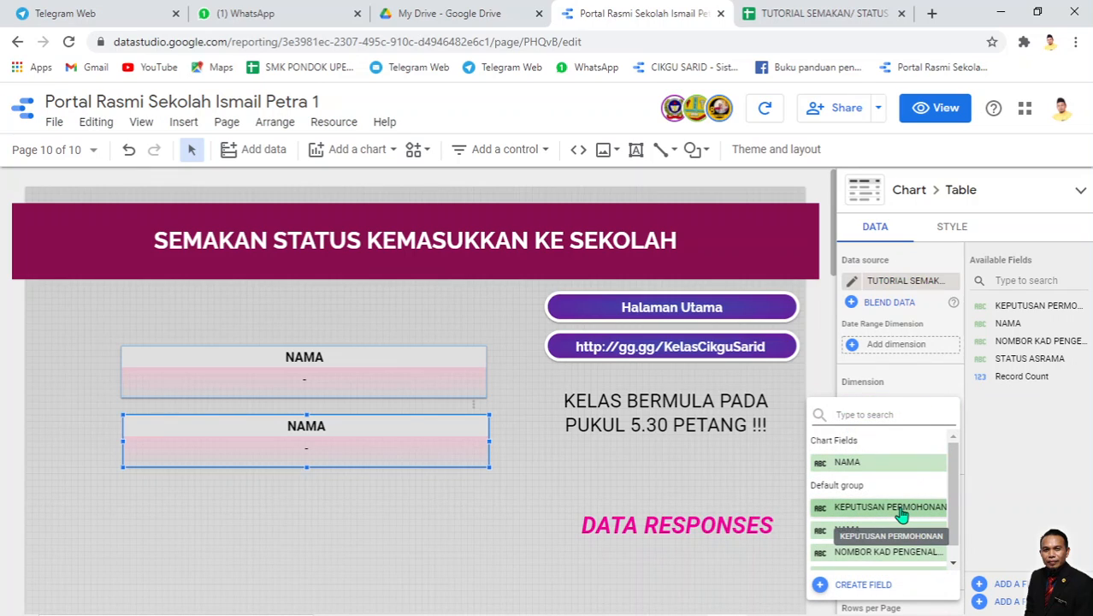
click(902, 514)
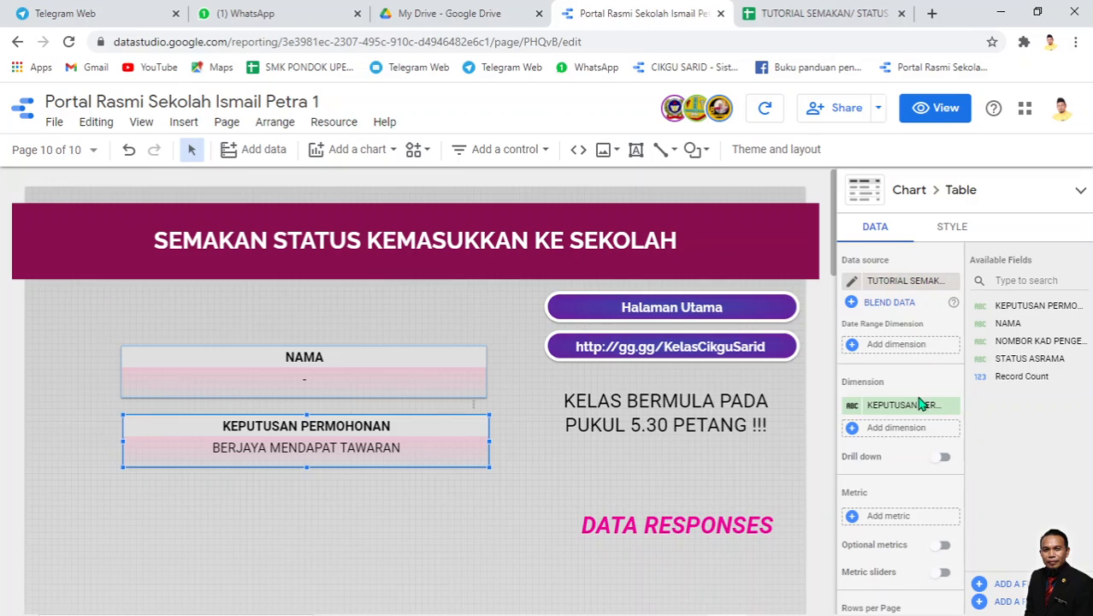
scroll(922, 405, down, 5)
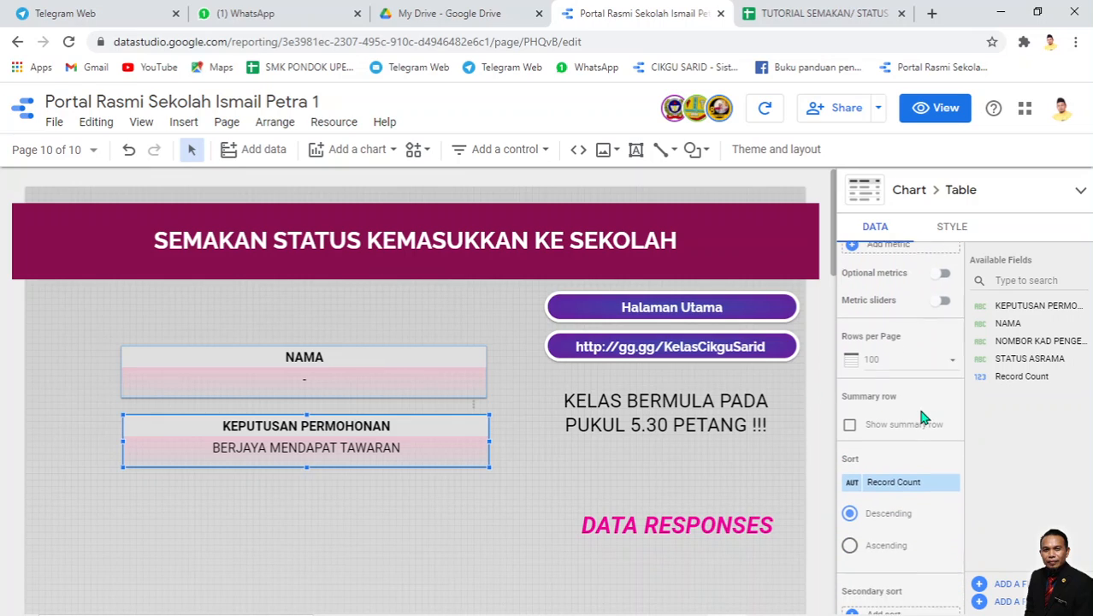
scroll(924, 417, down, 3)
scroll(922, 424, down, 2)
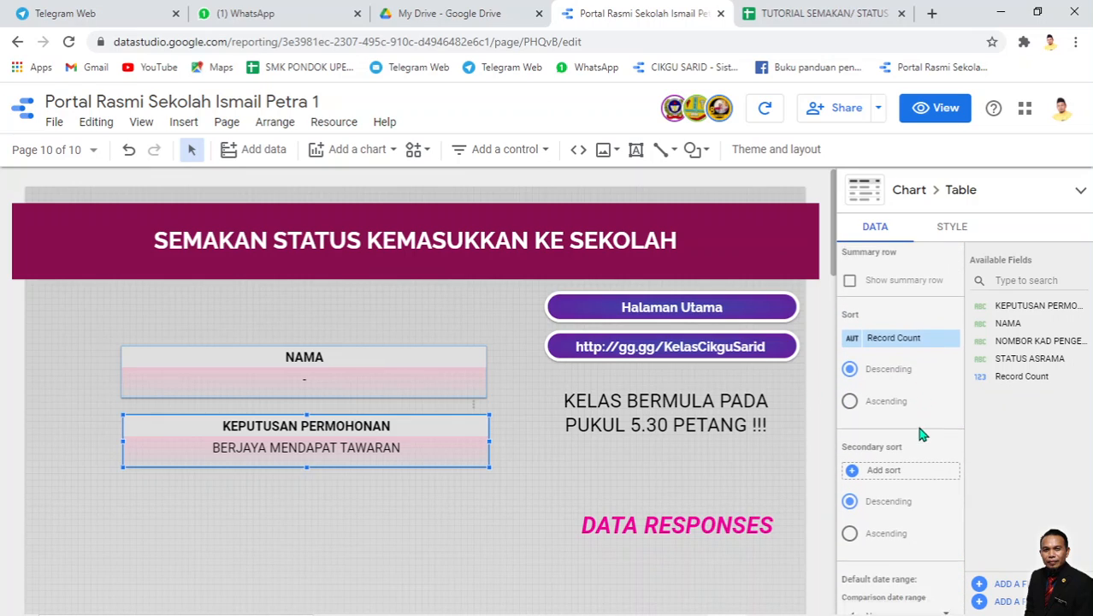
scroll(895, 374, up, 2)
scroll(894, 381, up, 4)
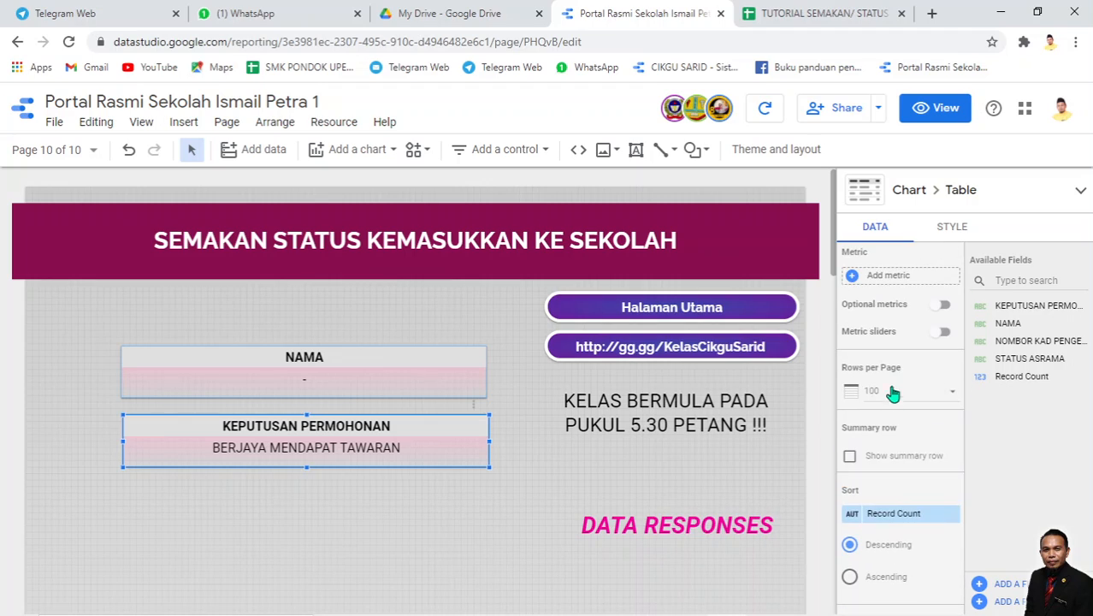
scroll(886, 411, down, 2)
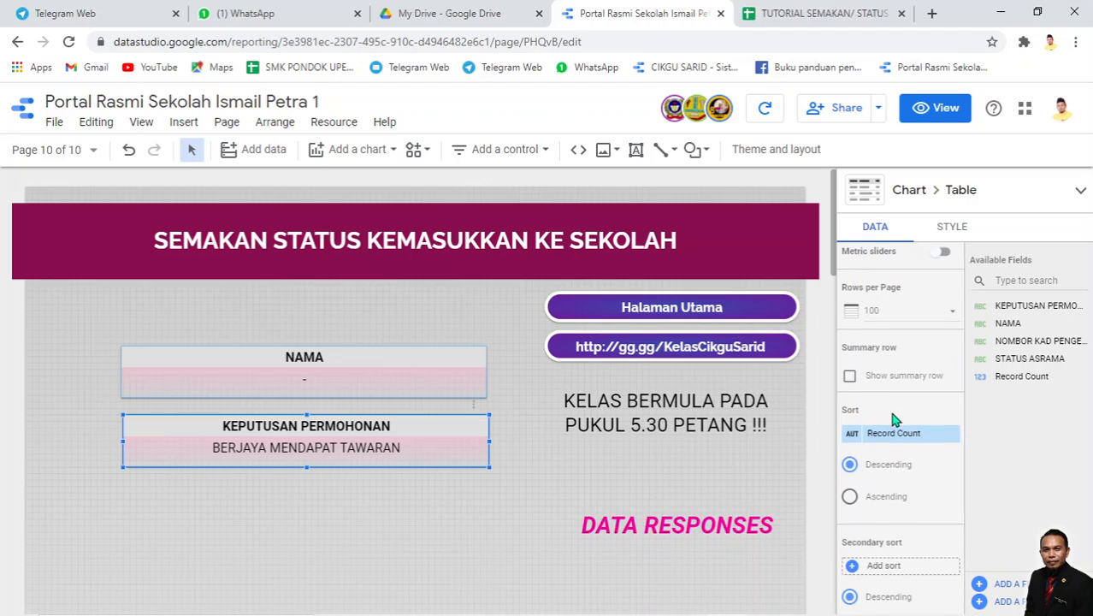
click(857, 503)
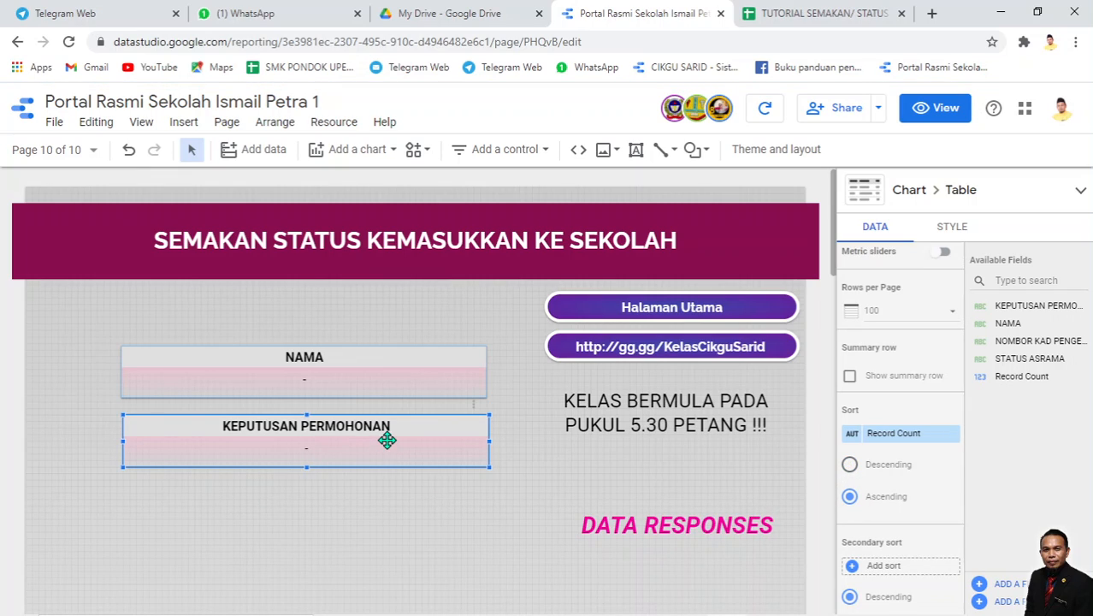
Duplicate the KEPUTUSAN PERMOHONAN table and align the copy directly beneath it with a small gap
key(ctrl+d)
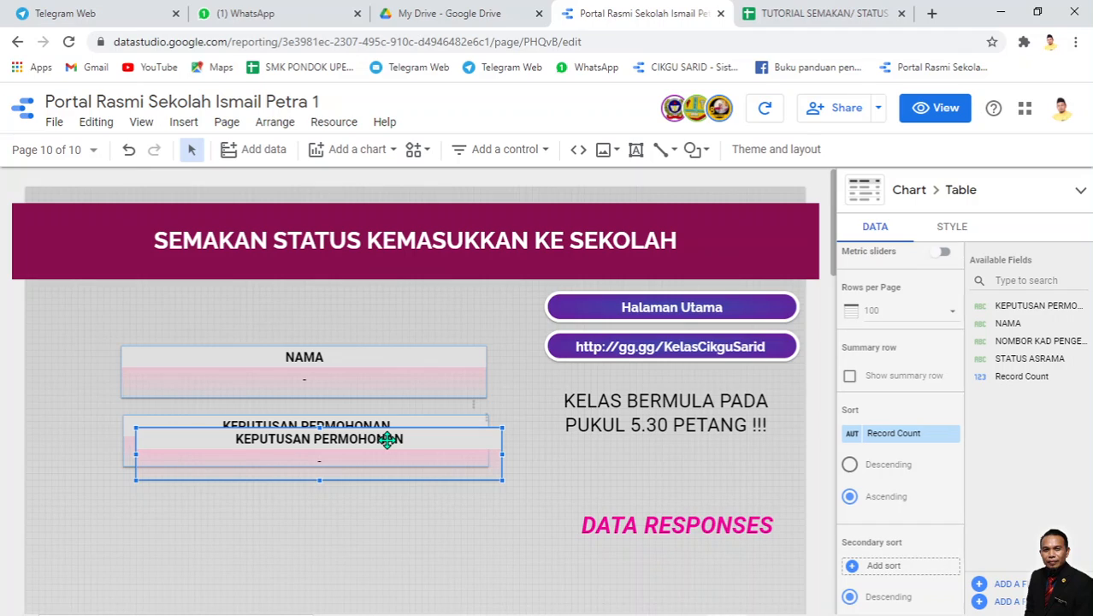
key(Down)
key(Down)
key(Down)
key(Down)
key(Down)
key(Down)
key(Down)
key(Left)
key(Left)
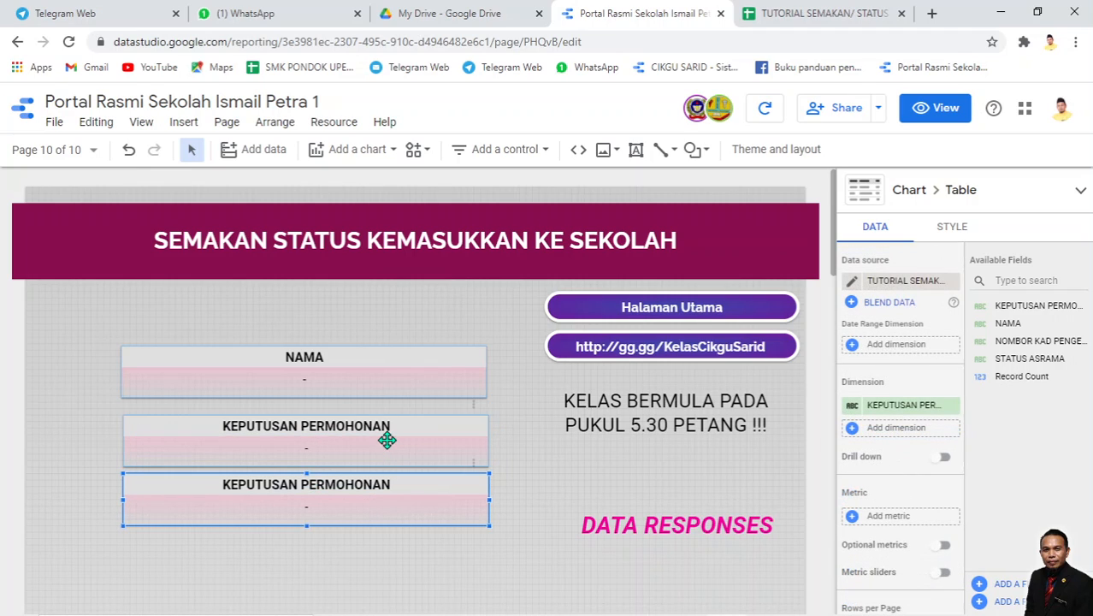
key(Down)
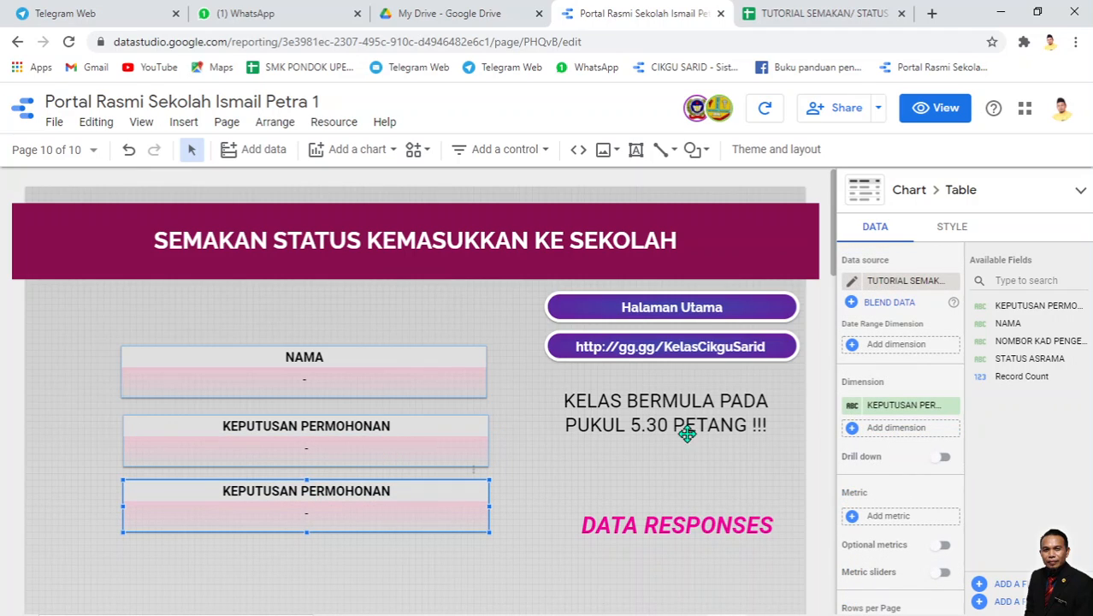
Change the third table's dimension to STATUS ASRAMA
click(917, 412)
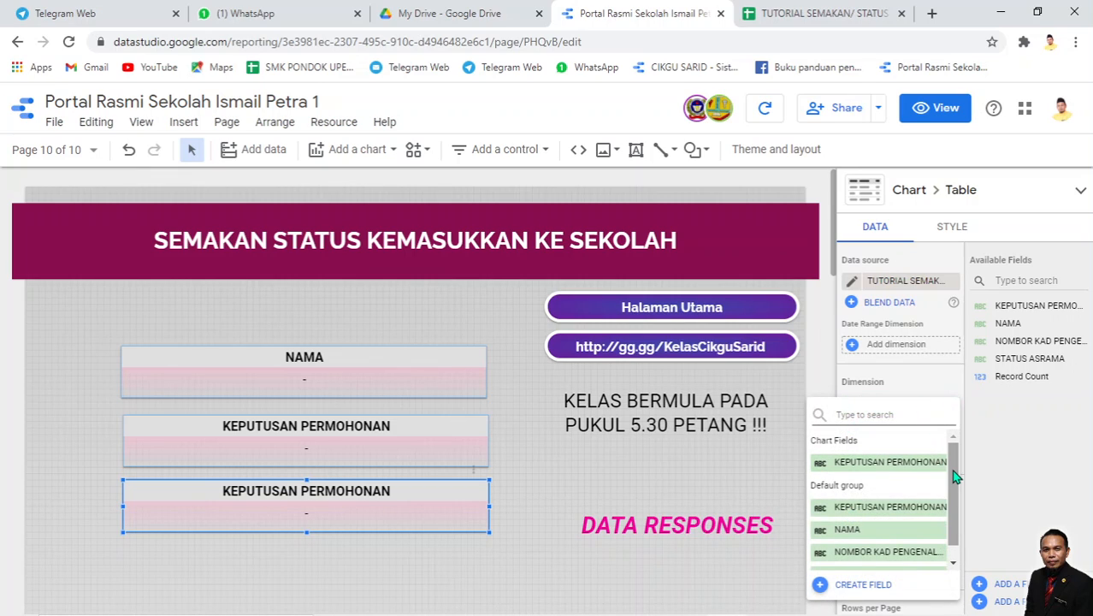
scroll(956, 476, down, 1)
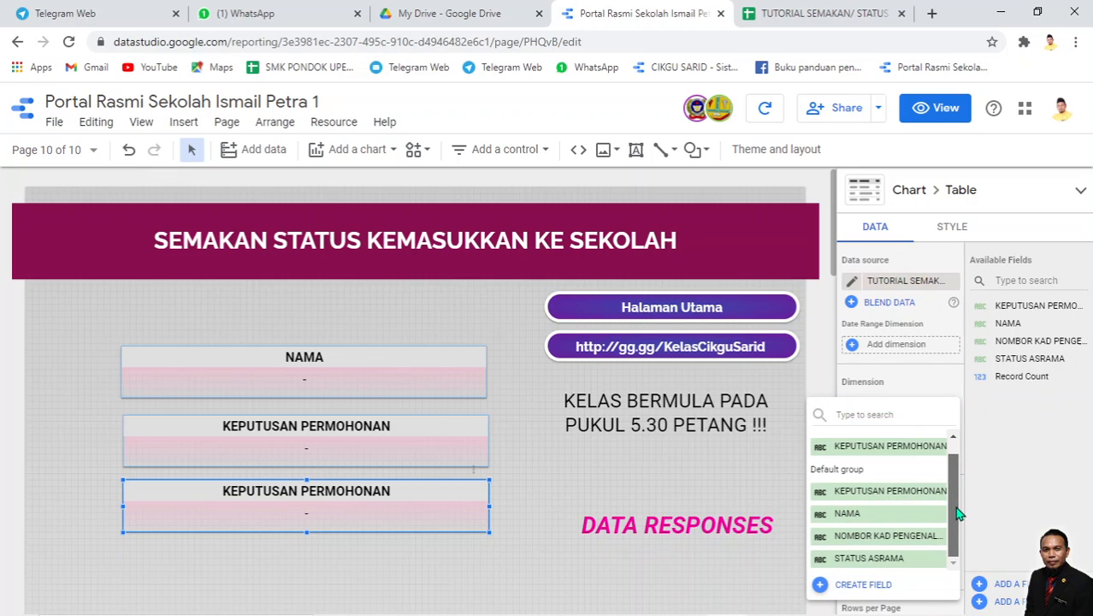
click(914, 560)
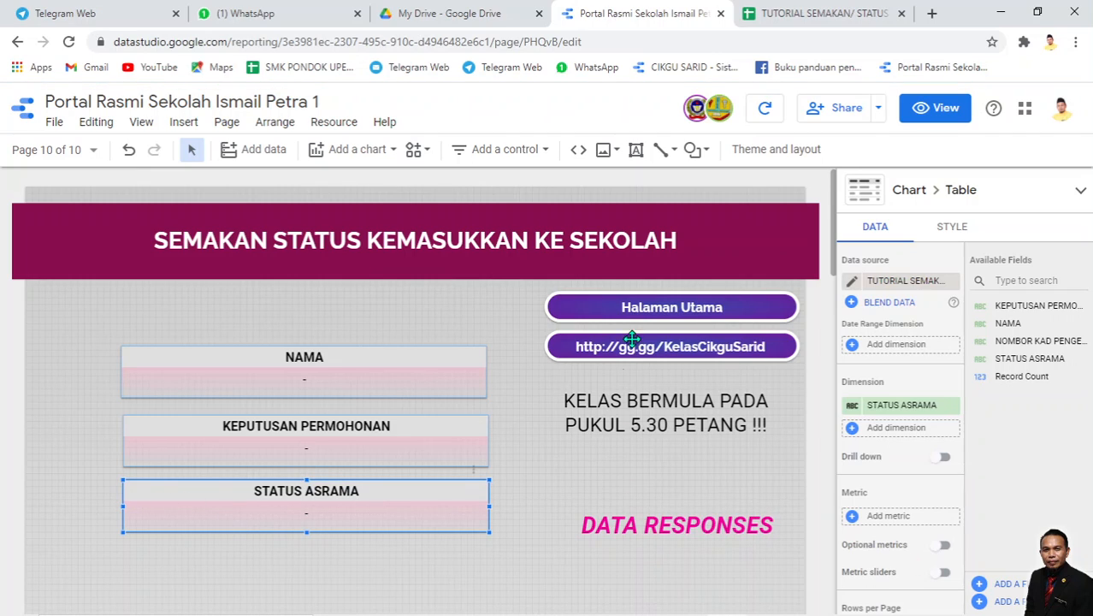
Draw a rectangle enclosing the three tables and make its background transparent
click(695, 150)
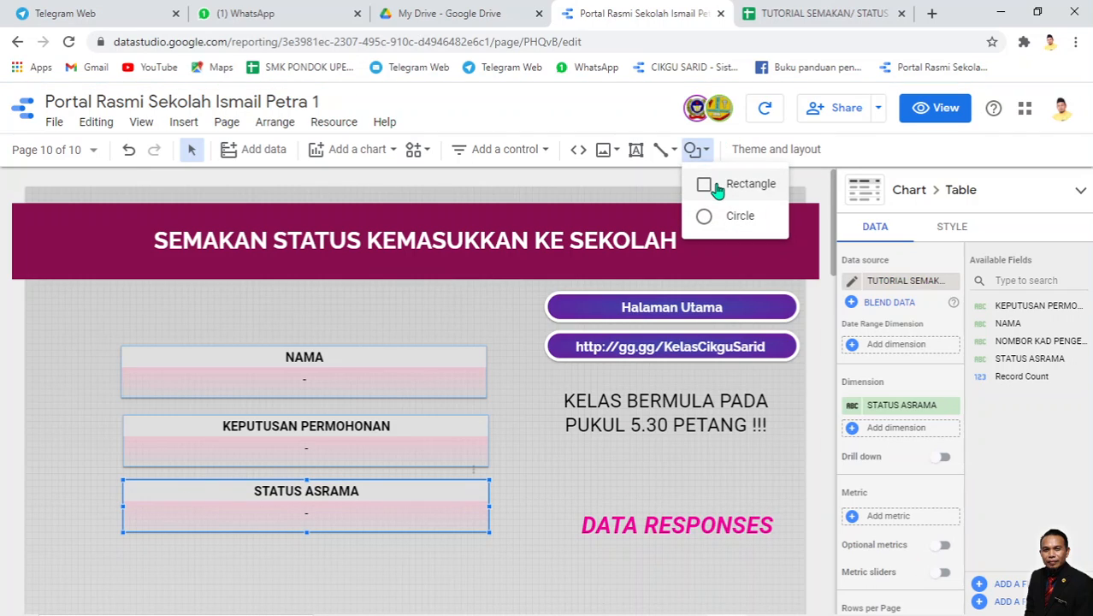
click(717, 184)
click(85, 329)
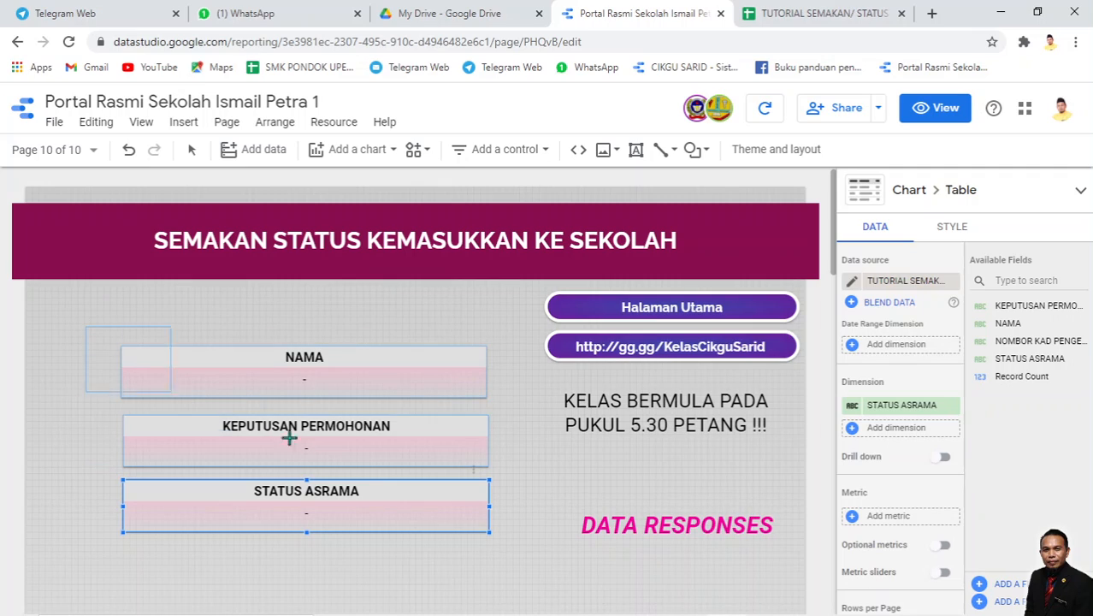
drag(289, 438, 511, 562)
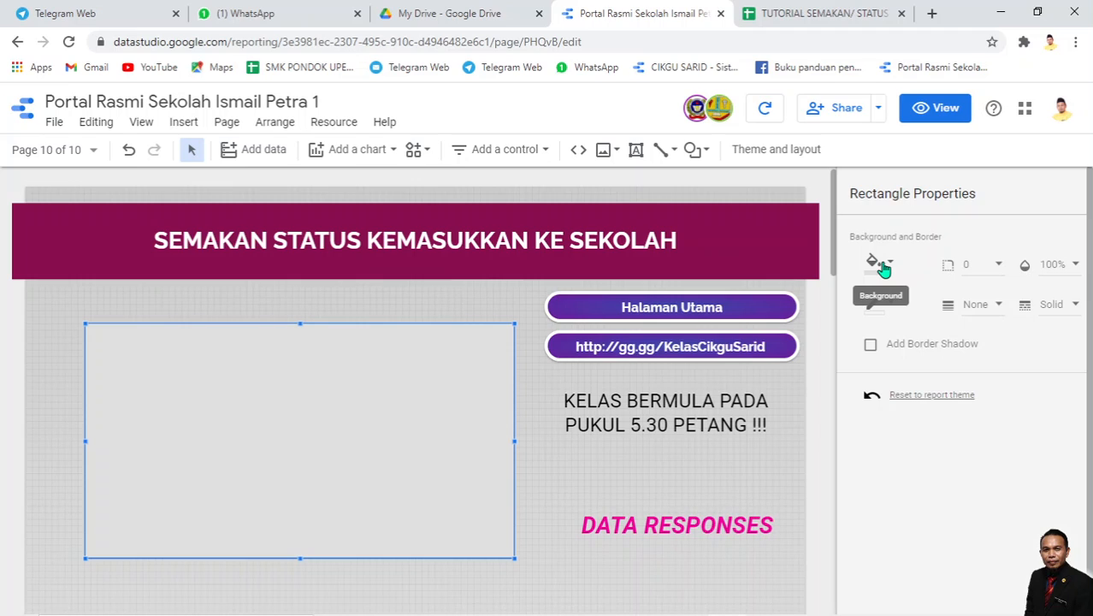
click(881, 265)
click(1003, 290)
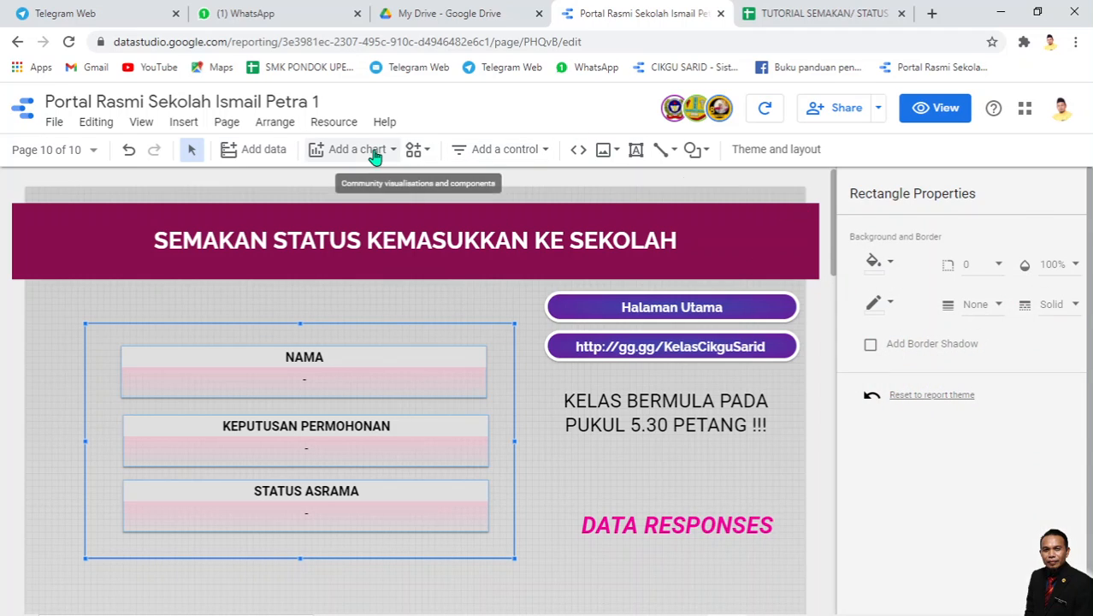
Insert an input box control between the page banner and the NAMA table, widened to match the table
click(498, 156)
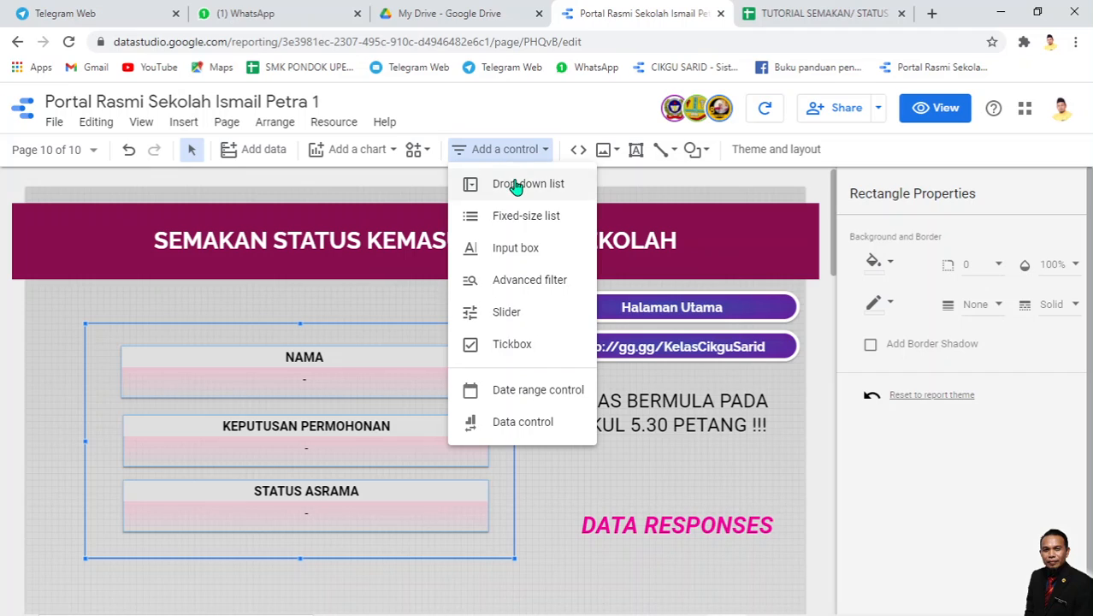
click(506, 256)
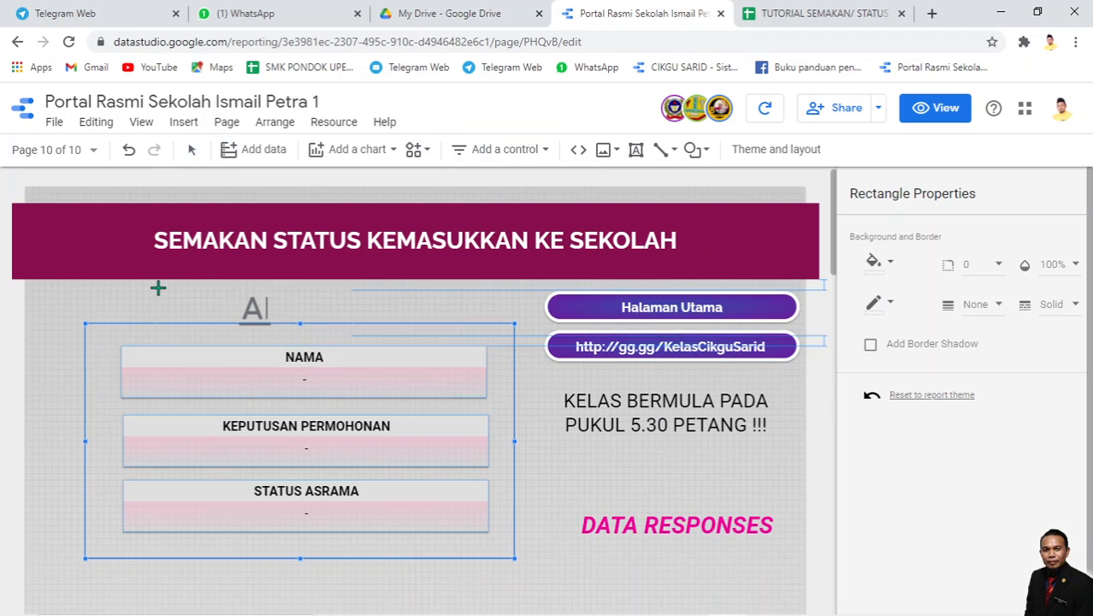
drag(159, 288, 486, 320)
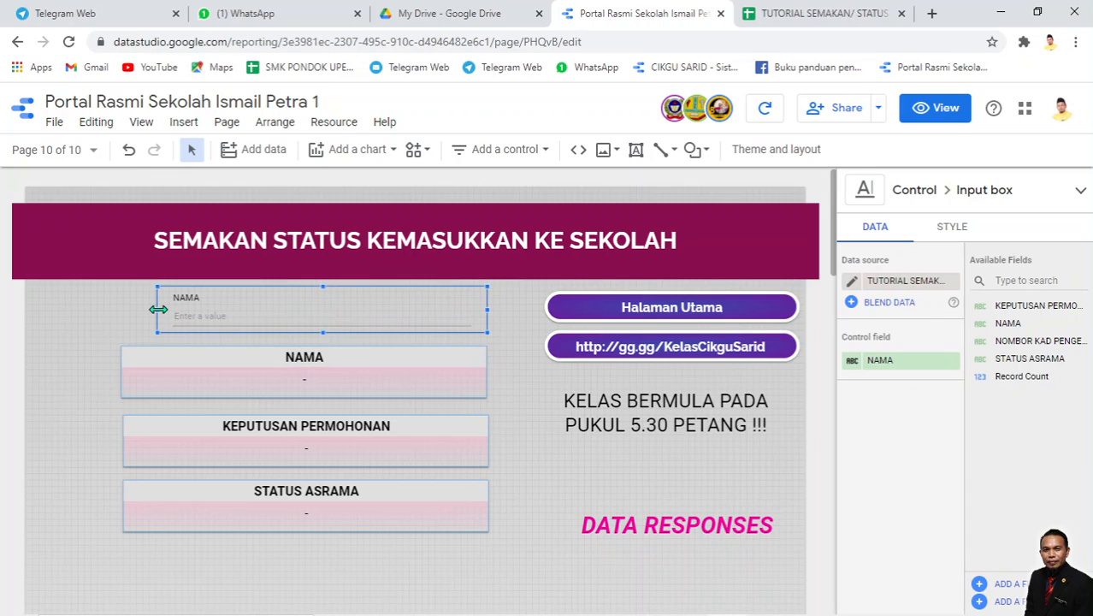
drag(156, 310, 121, 309)
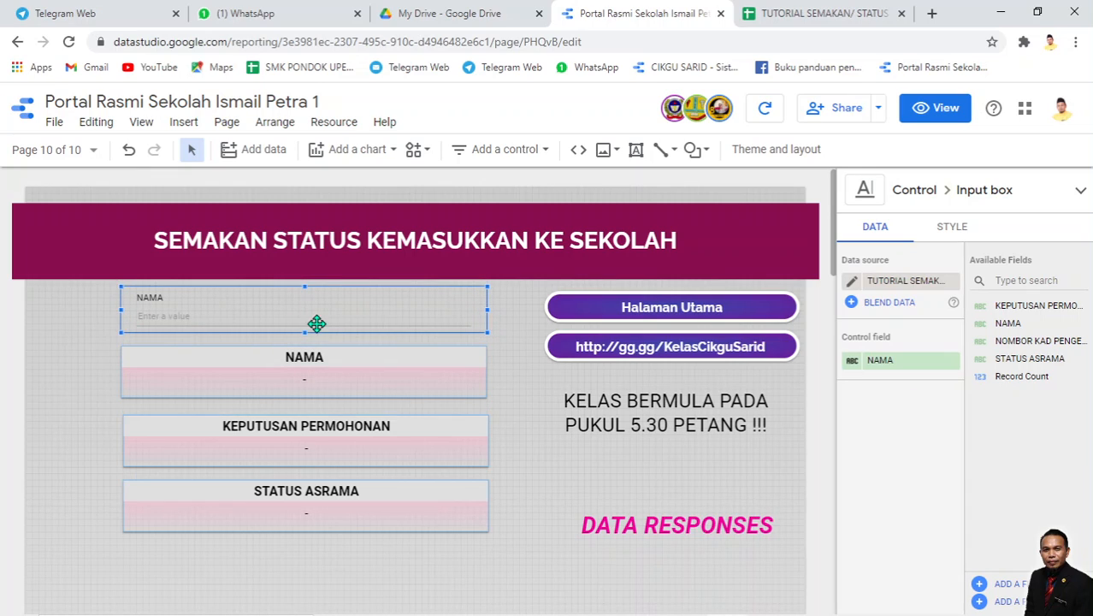
Set the input box's control field to NOMBOR KAD PENGENALAN
click(914, 368)
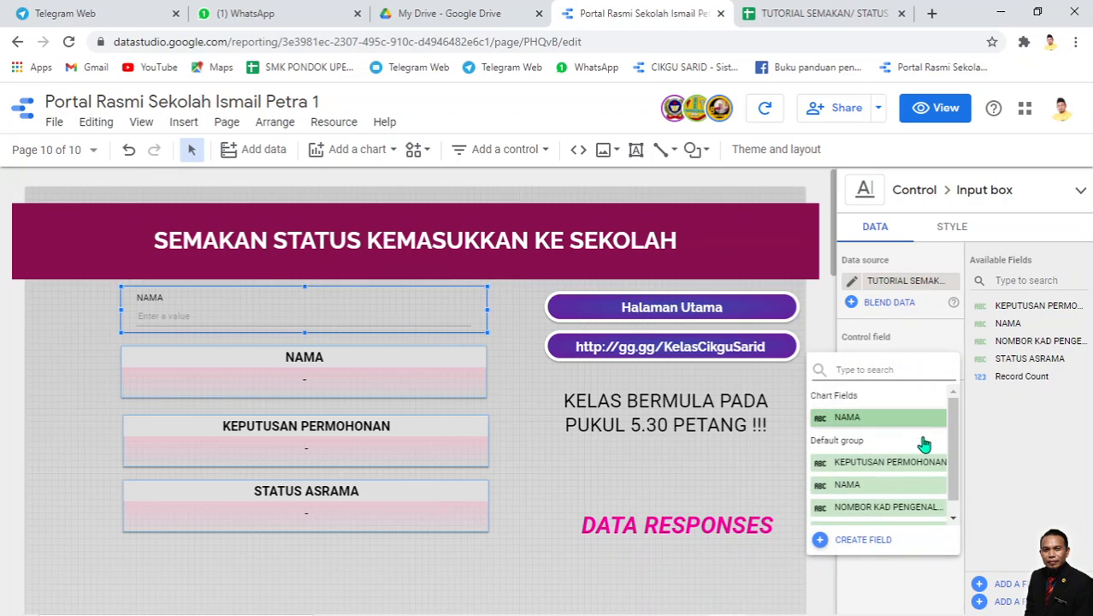
drag(954, 453, 956, 471)
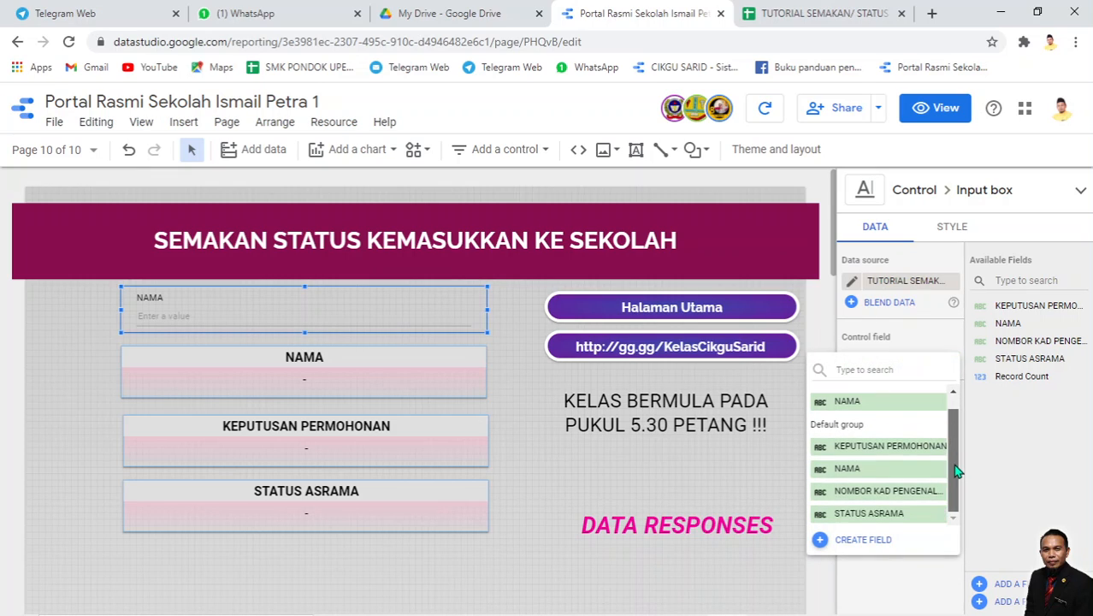
click(890, 491)
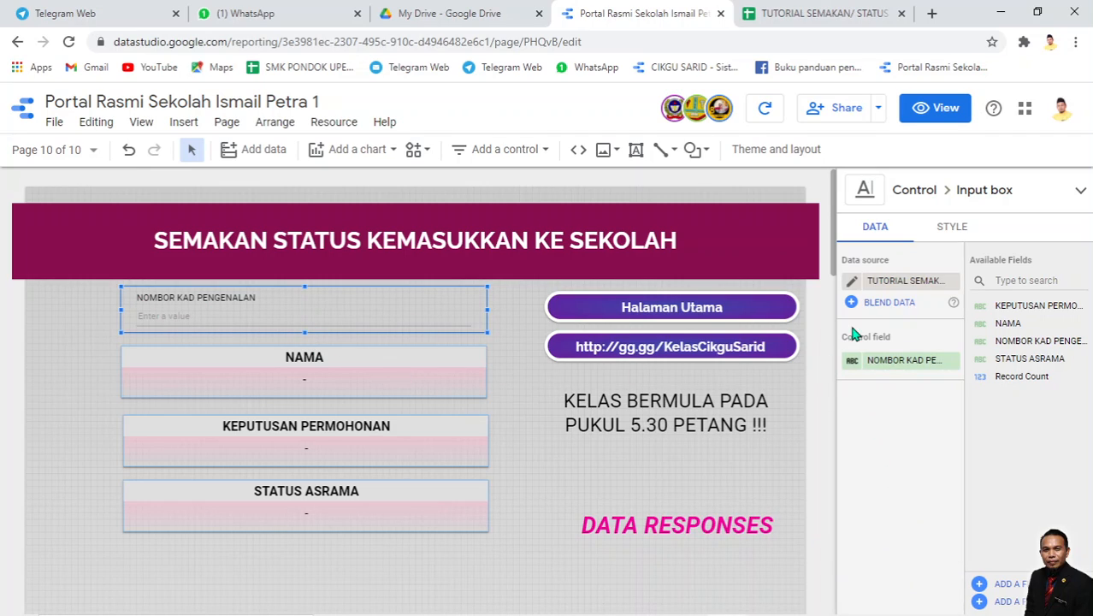
Rename the input box's control field to ">> SILA MASUKKAN NOMBOR KP ANDA DAN KLIK ENTER"
click(855, 362)
click(855, 364)
click(854, 364)
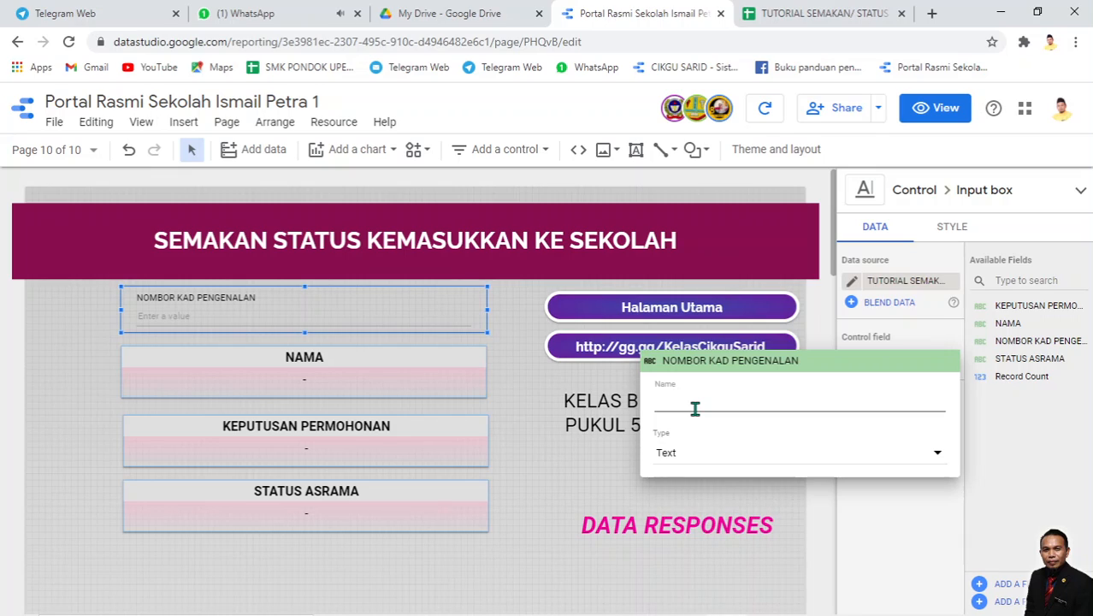
text(>> sILA m)
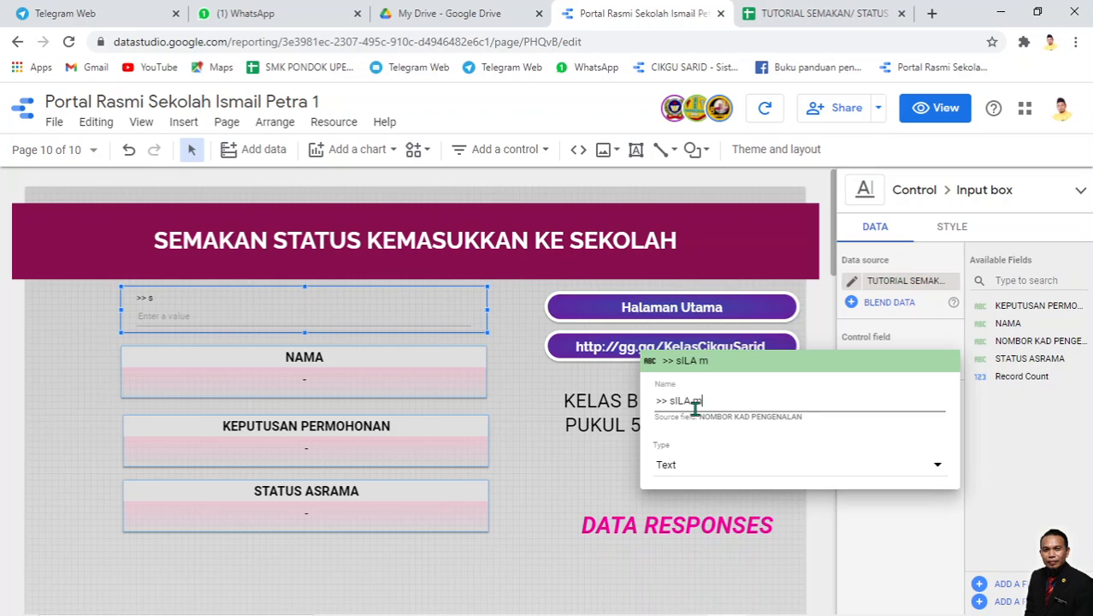
text(ASUKKAN NOMBO)
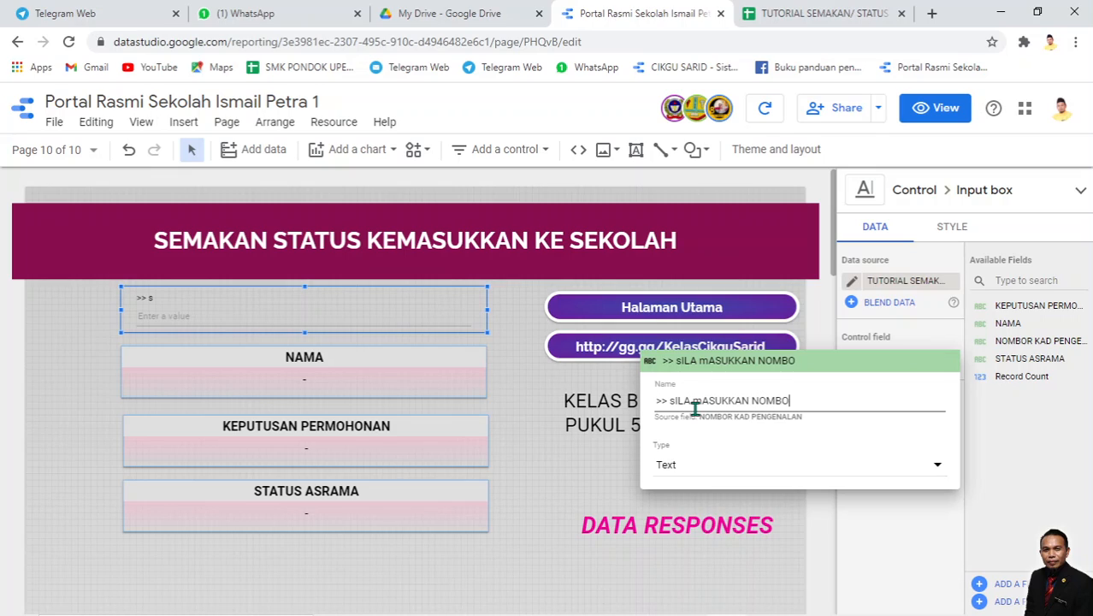
text(R kp)
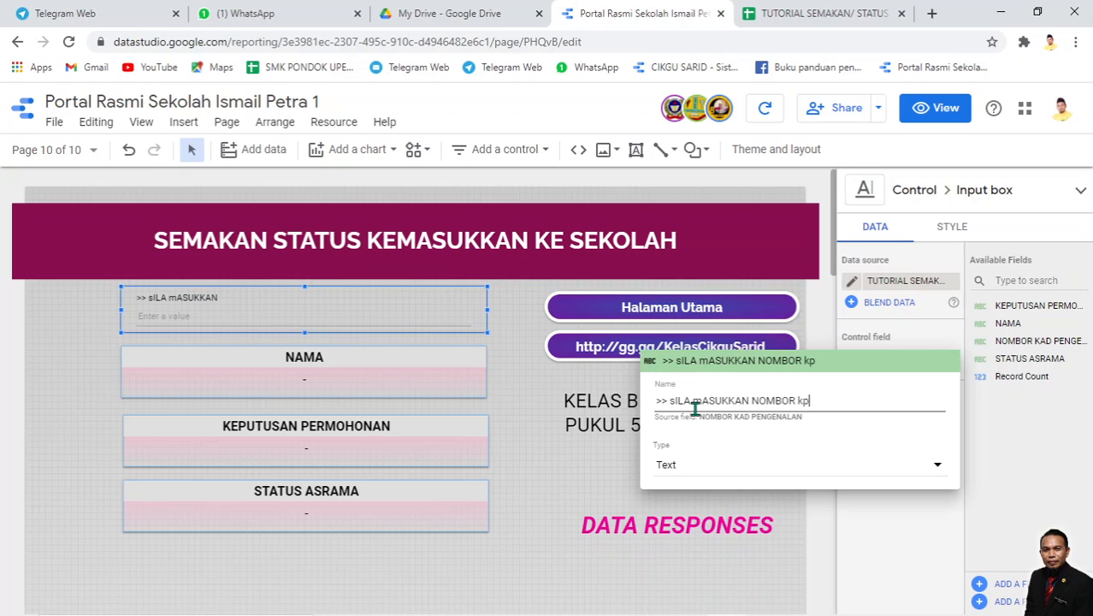
key(BackSpace)
key(BackSpace)
text(KP ANDA DAN)
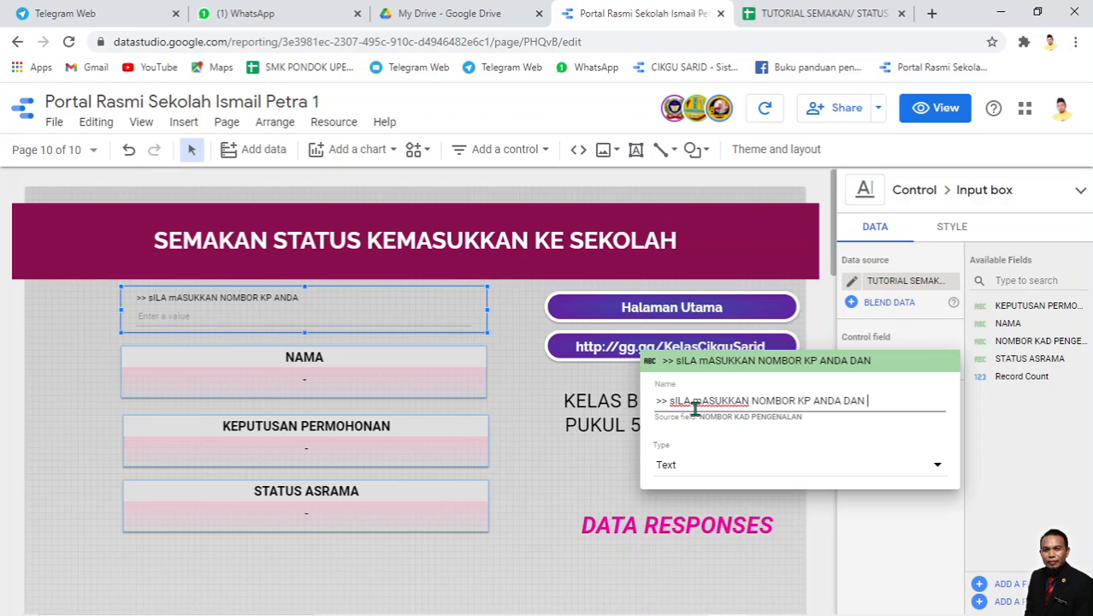
text( KLIK ENTER)
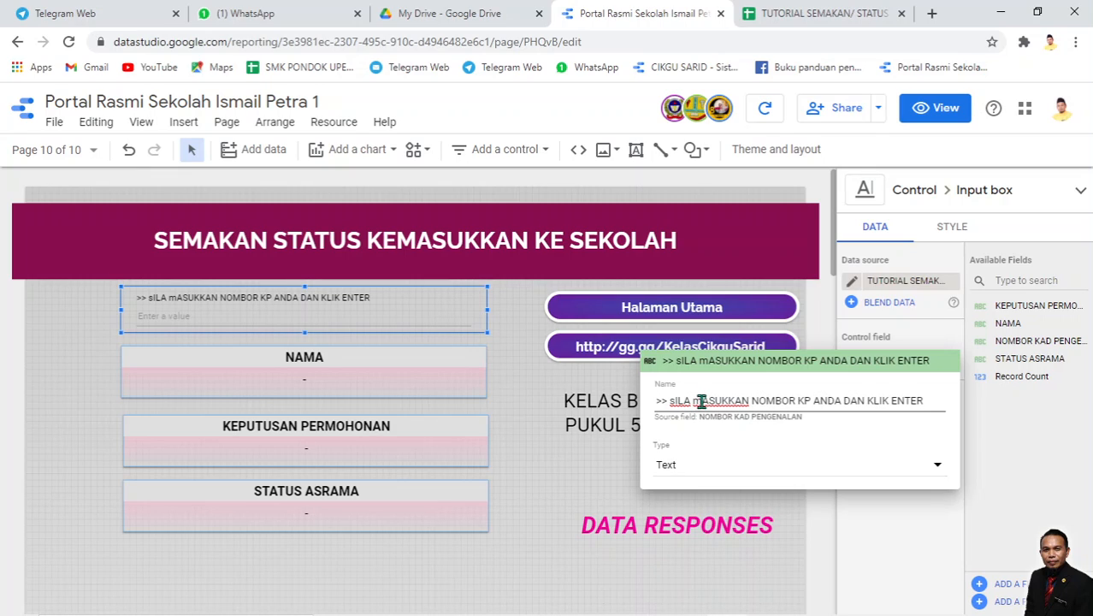
drag(701, 401, 670, 400)
text(SILA MAS)
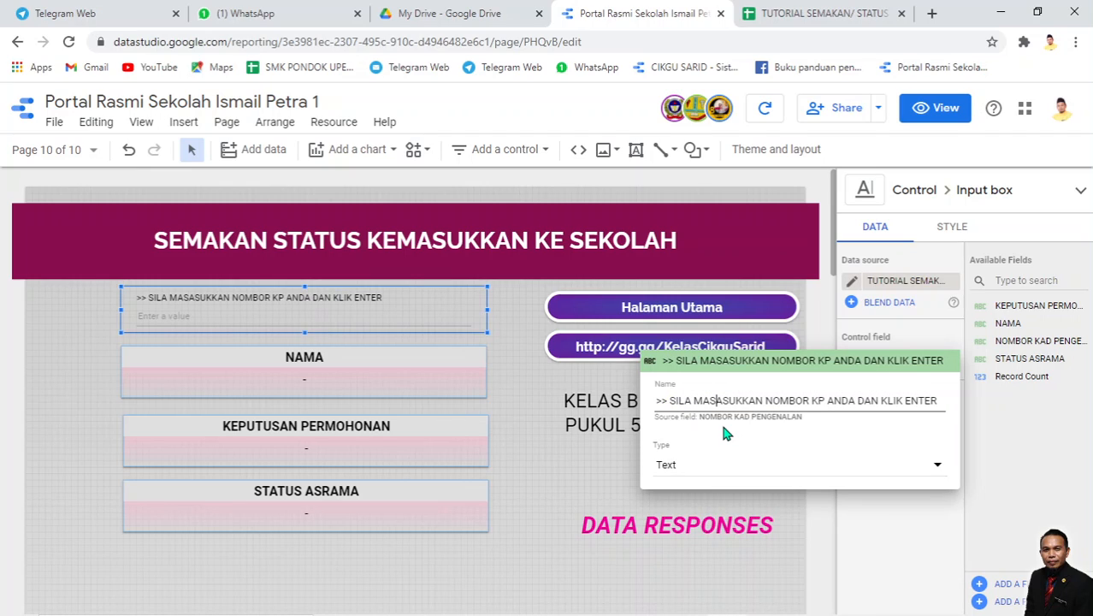
key(BackSpace)
key(BackSpace)
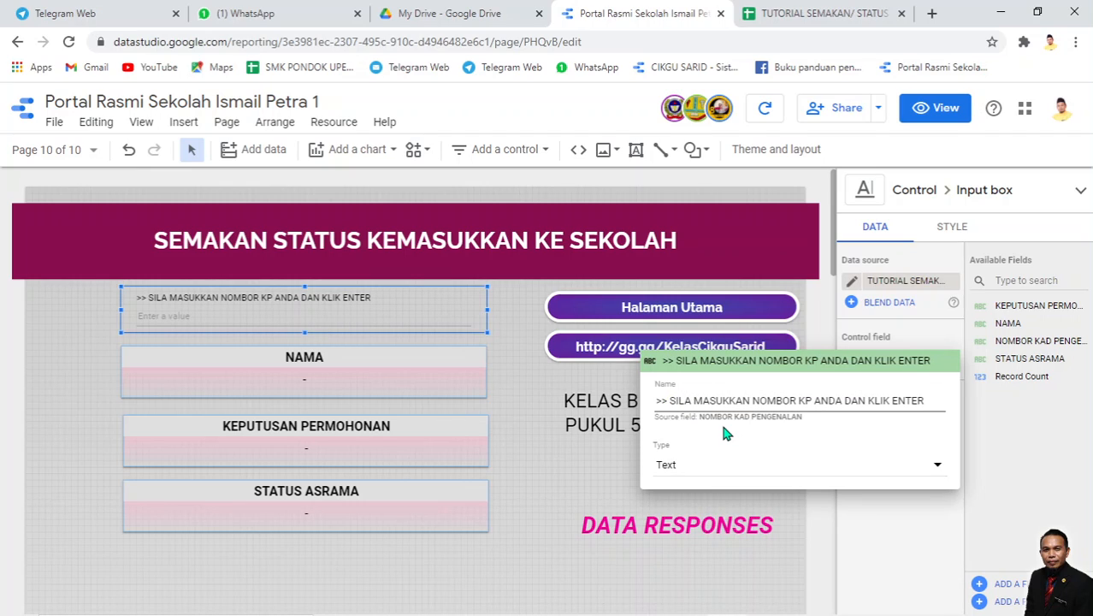
click(271, 298)
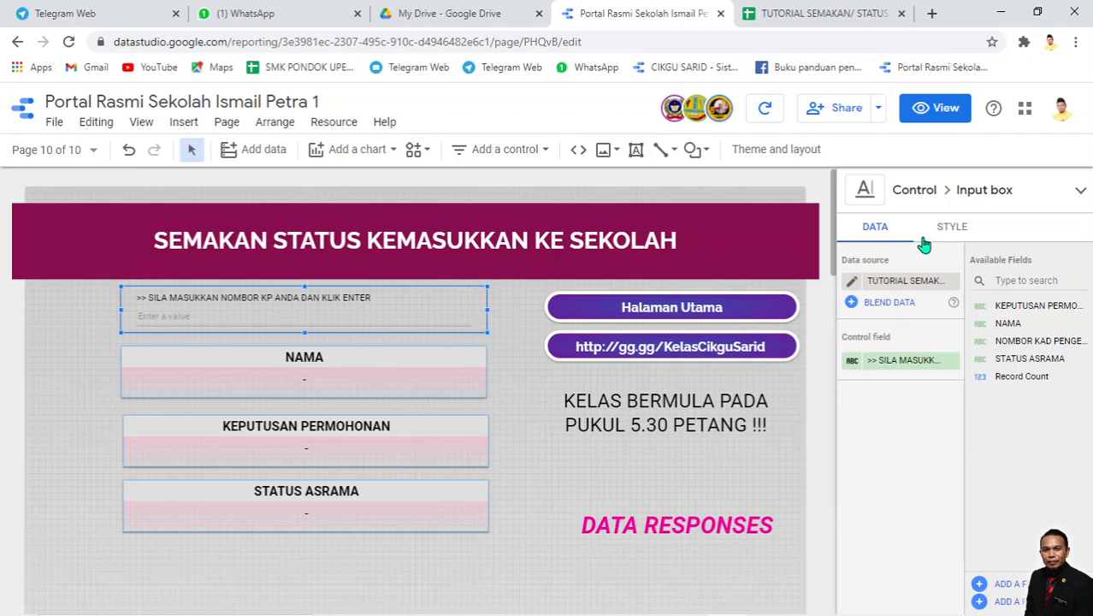
Set the input box's text size to 18px and its background to pale yellow
click(959, 224)
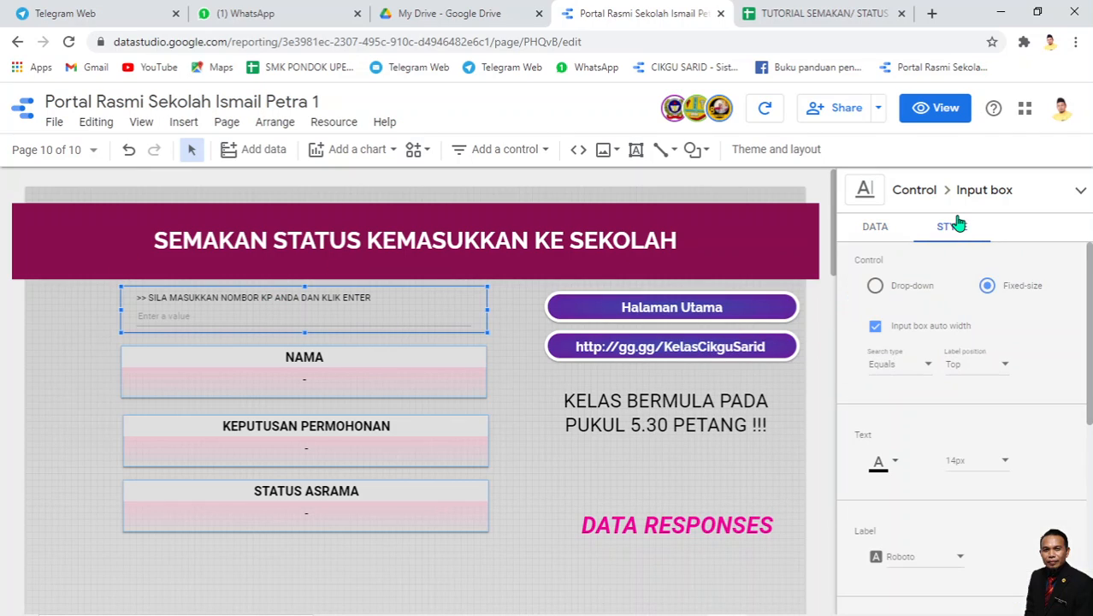
click(968, 466)
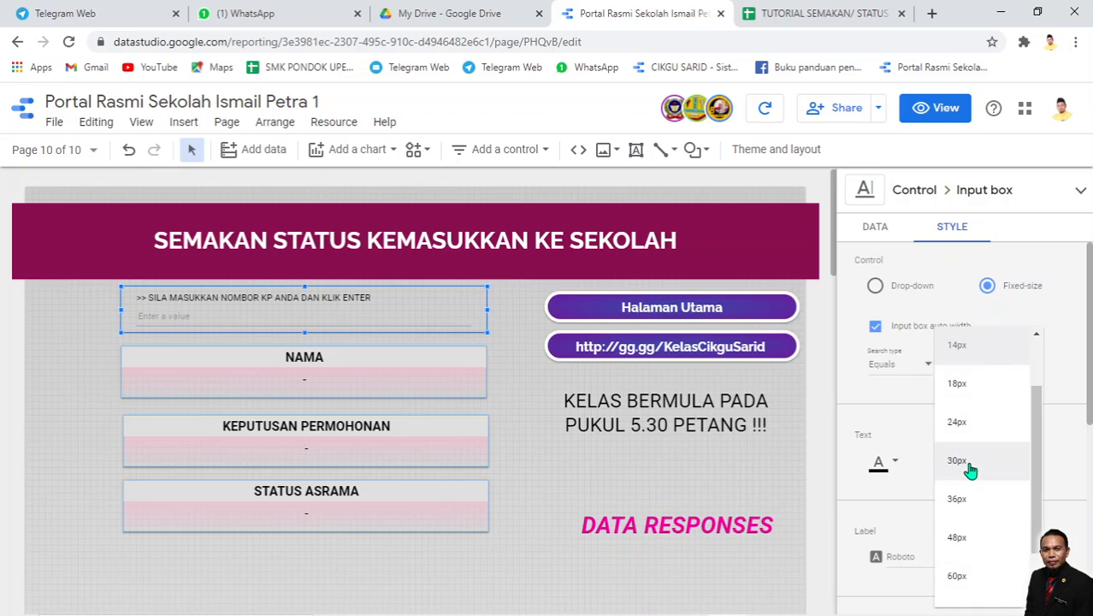
click(970, 385)
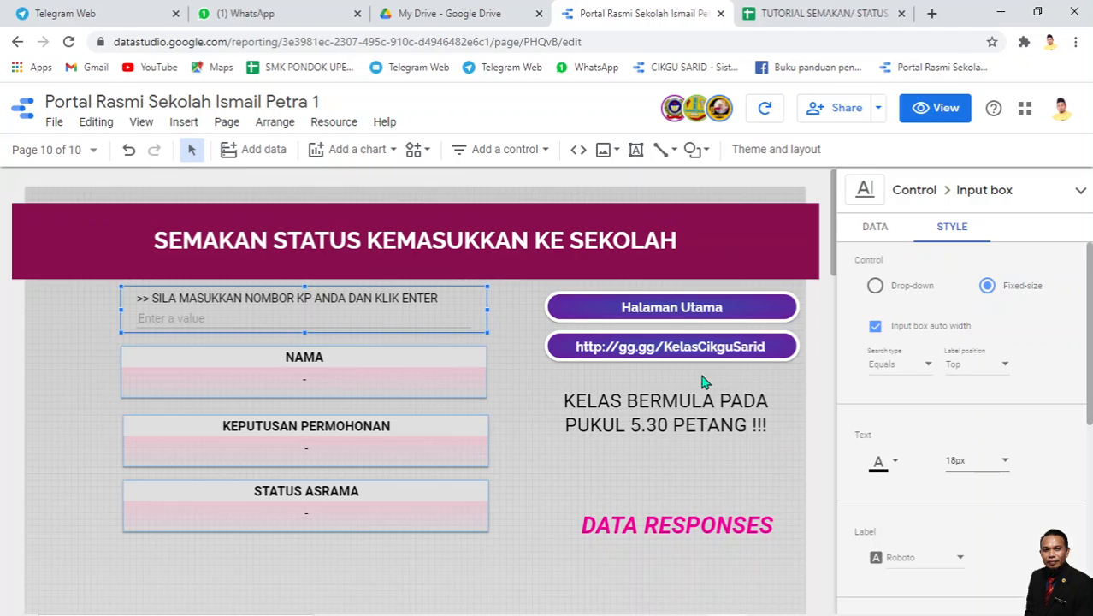
scroll(922, 469, down, 3)
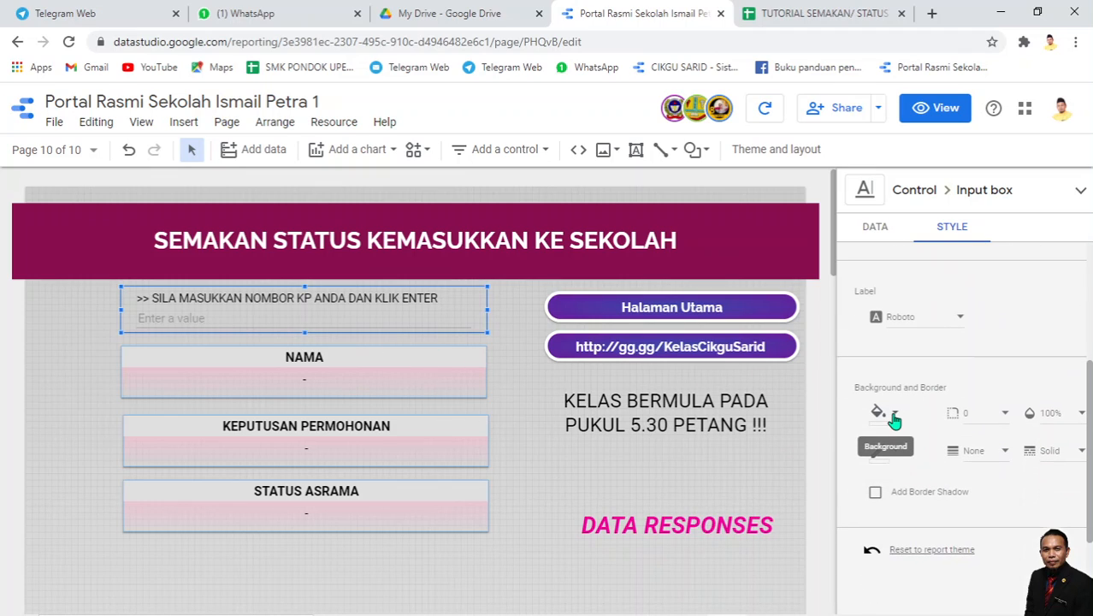
click(894, 416)
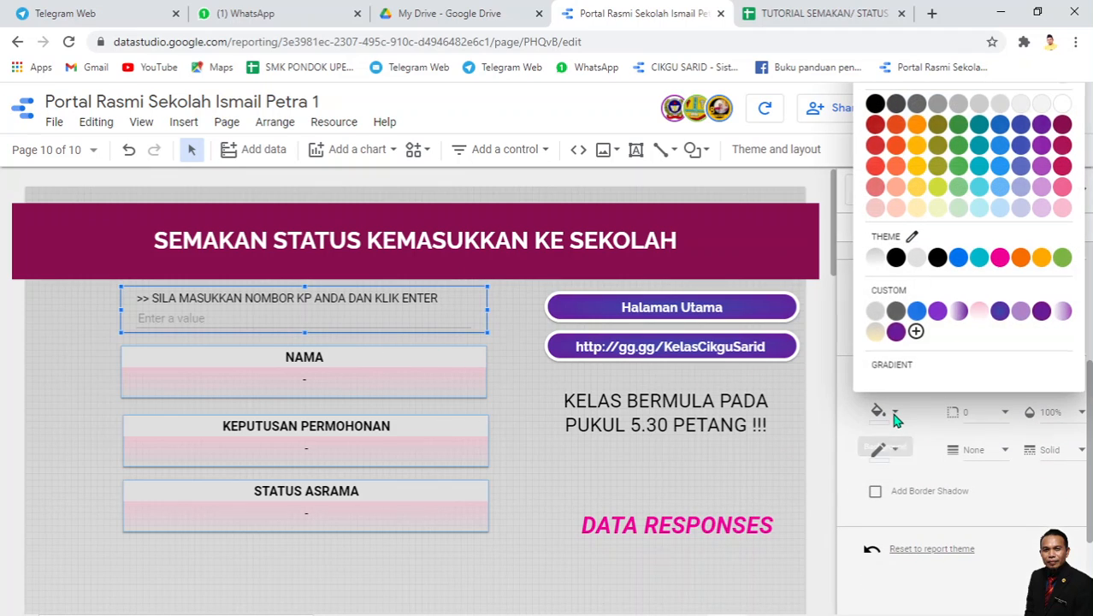
click(939, 211)
scroll(939, 216, up, 3)
scroll(899, 484, down, 2)
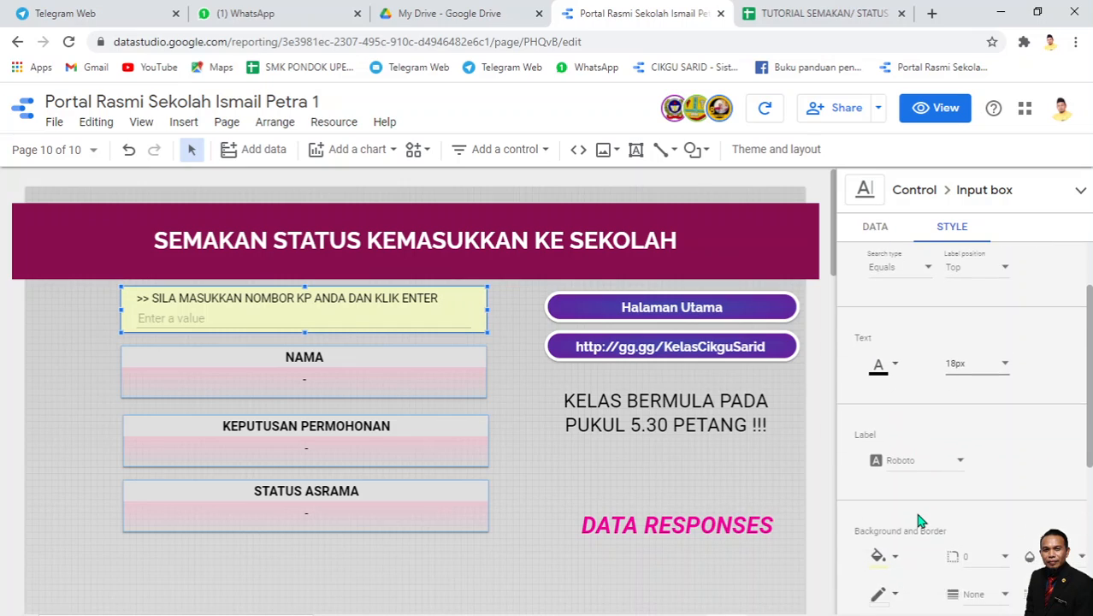
Change the input box's label font to Quicksand and give the box a dark maroon border with a shadow
click(928, 452)
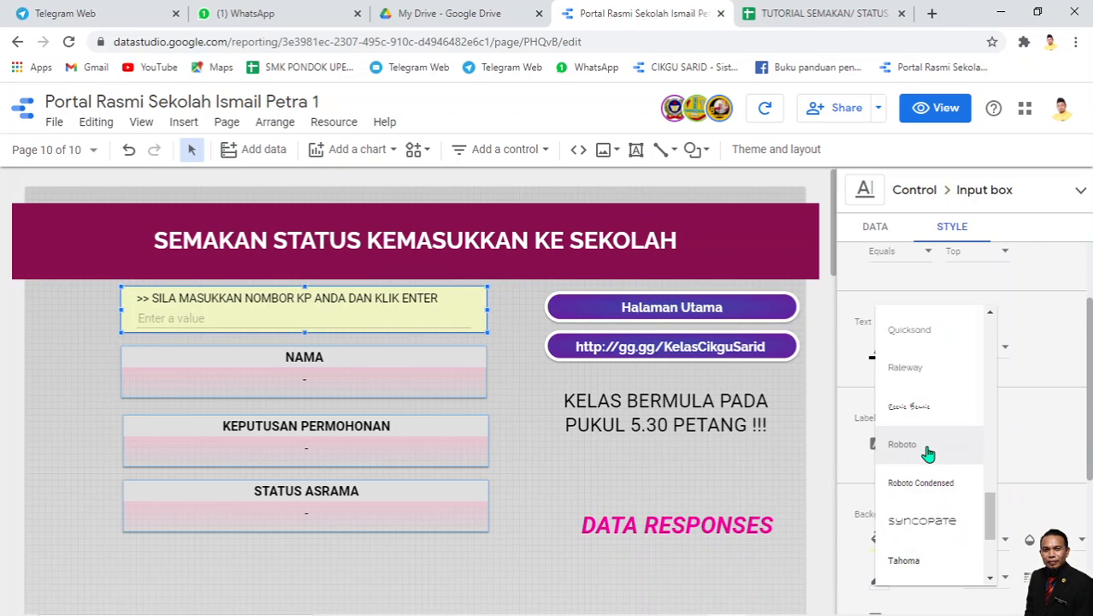
click(931, 342)
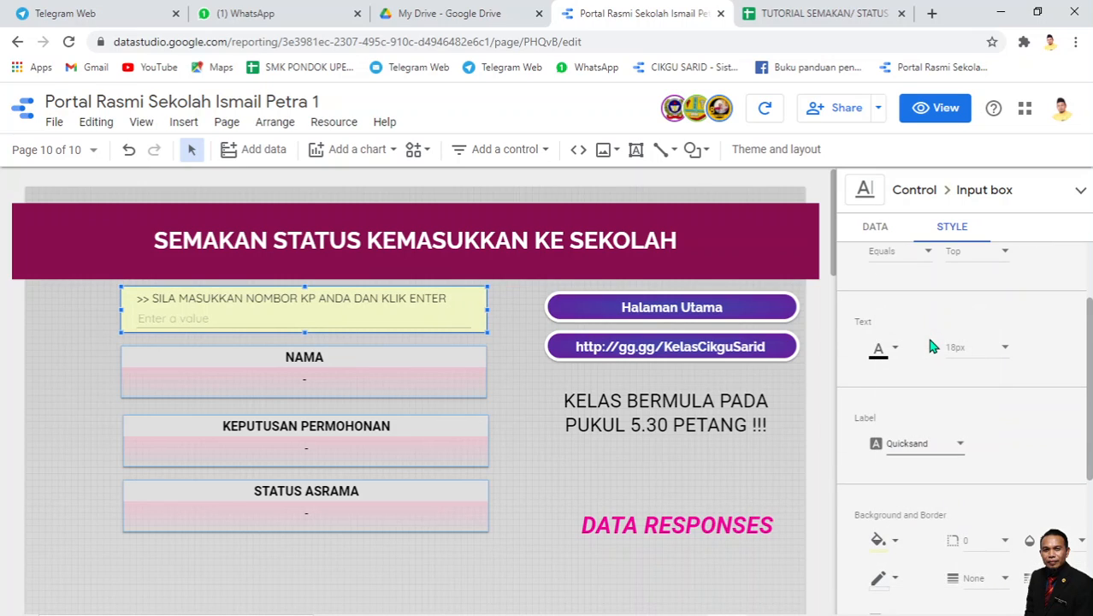
scroll(929, 410, down, 4)
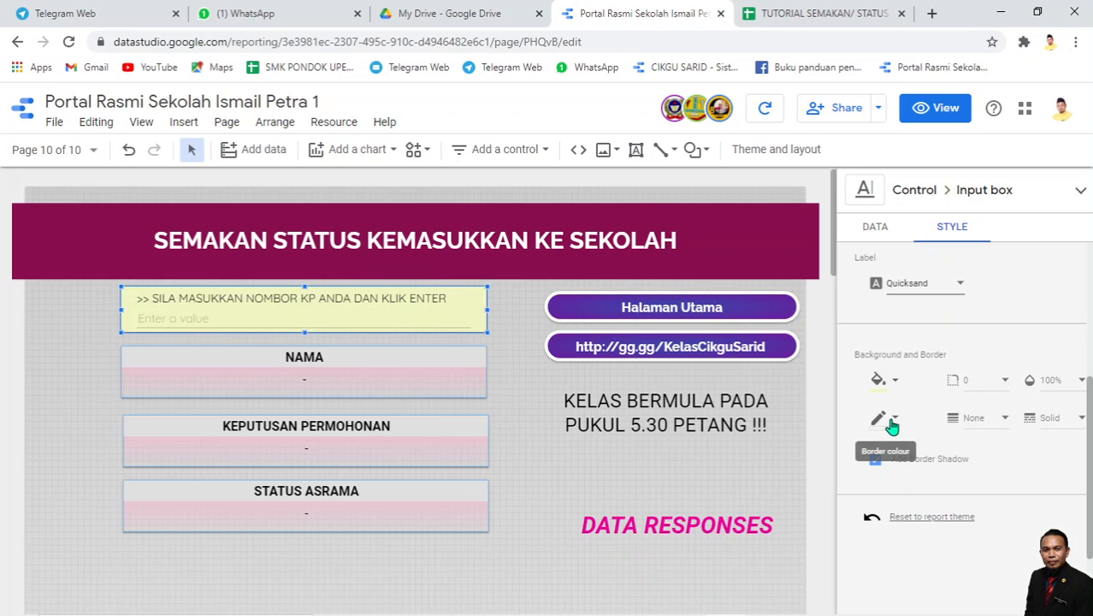
click(895, 423)
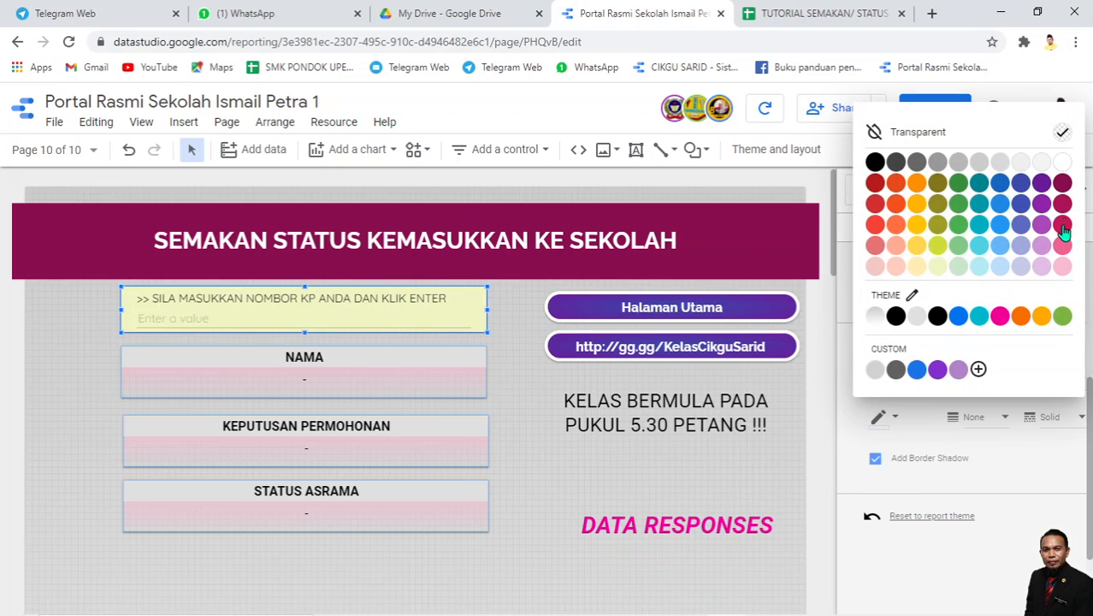
click(1063, 184)
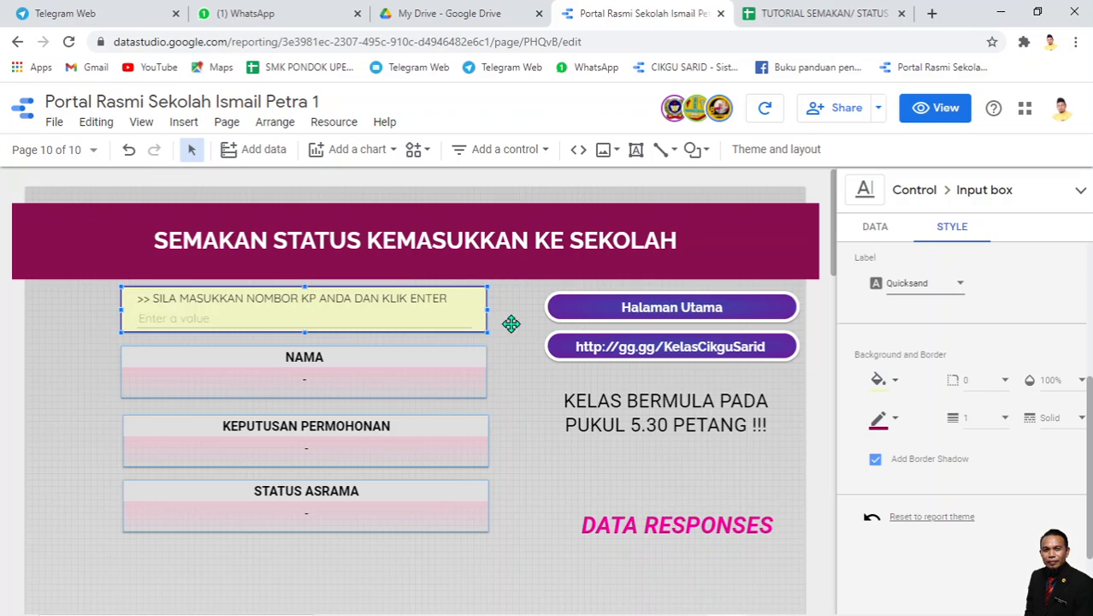
Preview the report and look up the fourth applicant by identity card number in the input box
click(935, 109)
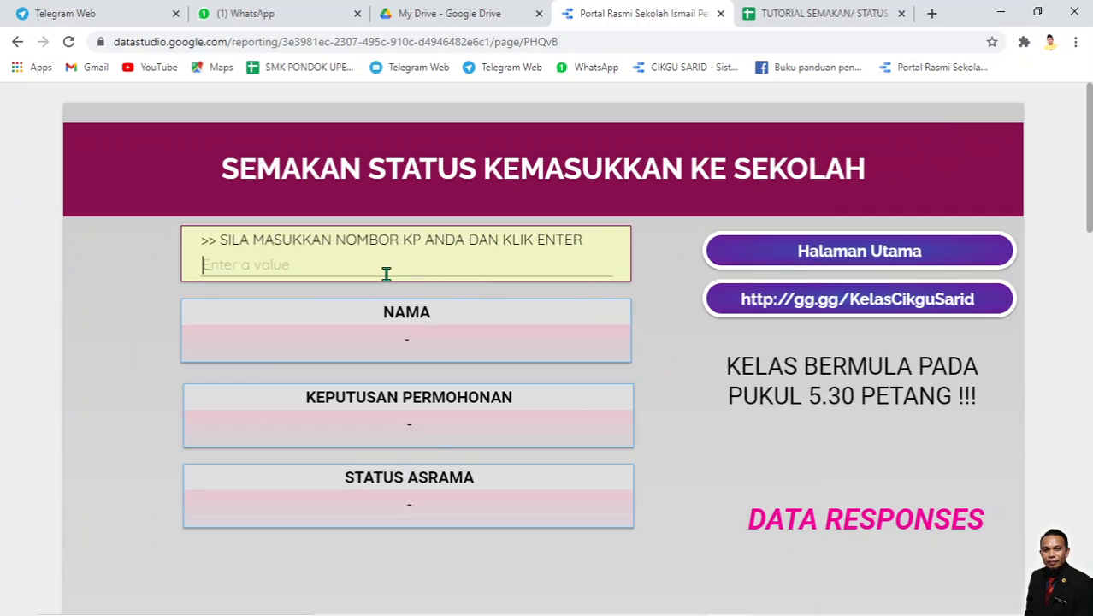
text(4)
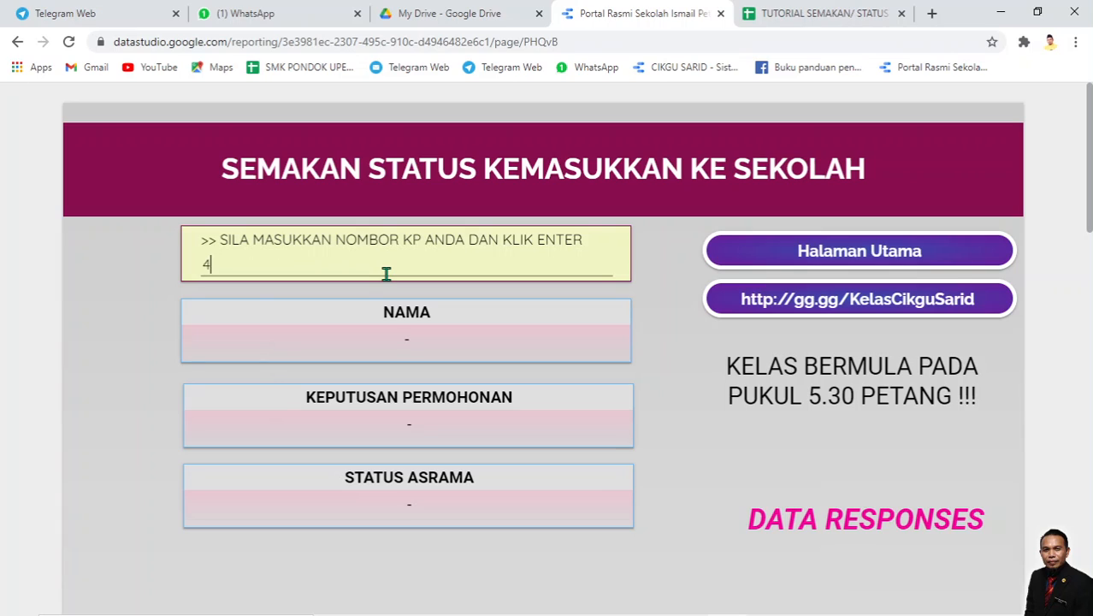
key(Return)
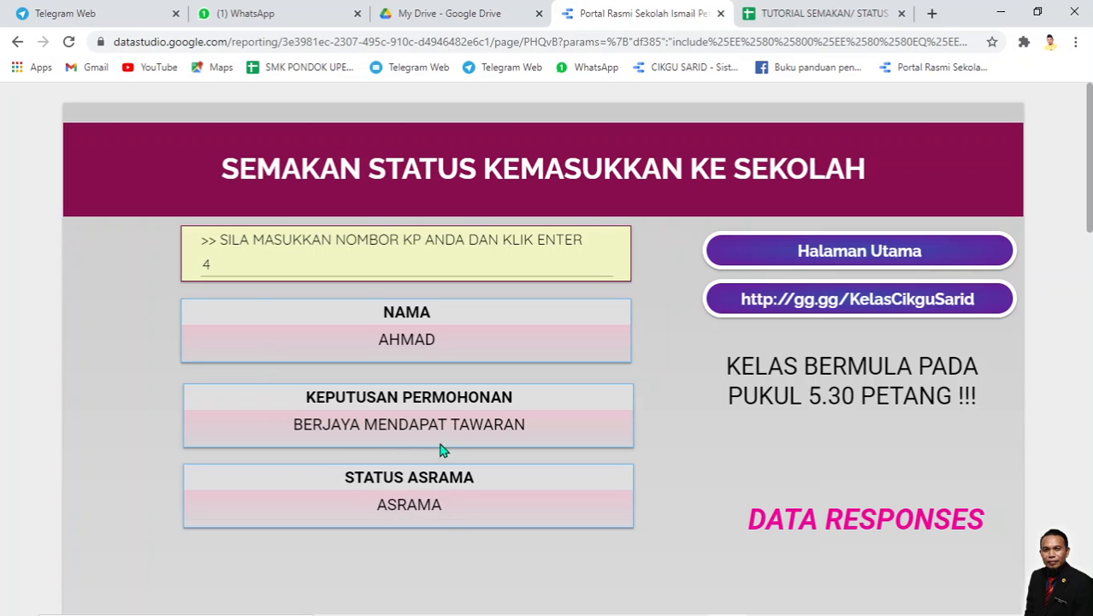
In the TUTORIAL SEMAKAN/ STATUS spreadsheet, fill row 13 with the next identity card number, the applicant's full name, STATUS ASRAMA GAGAL and KEPUTUSAN PERMOHONAN SORI
click(785, 16)
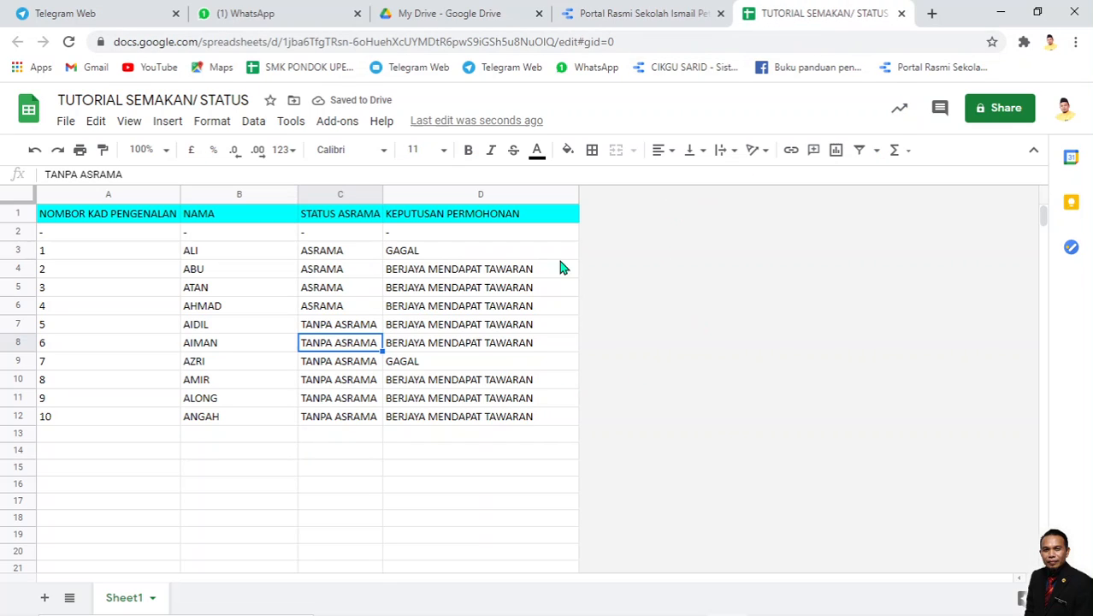
click(78, 442)
text(11)
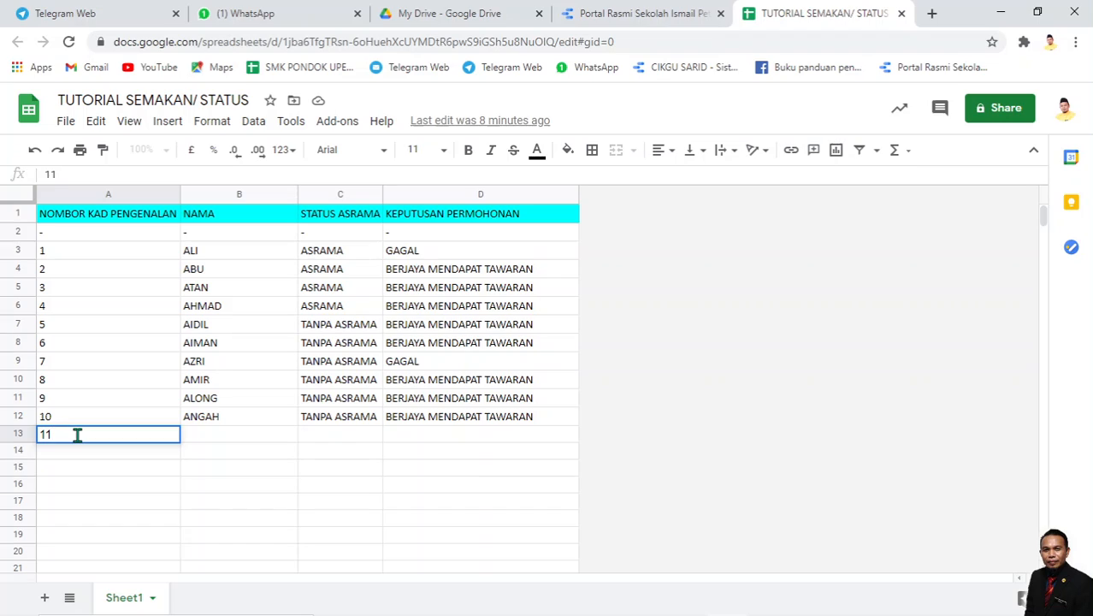
key(Tab)
text(SARI)
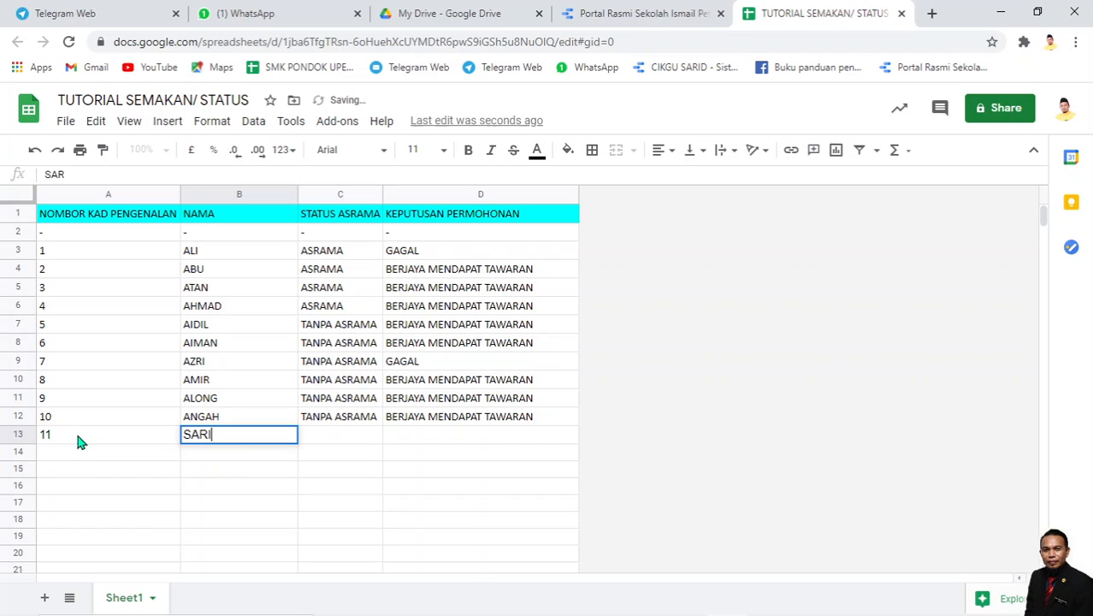
text(D SAID)
key(Tab)
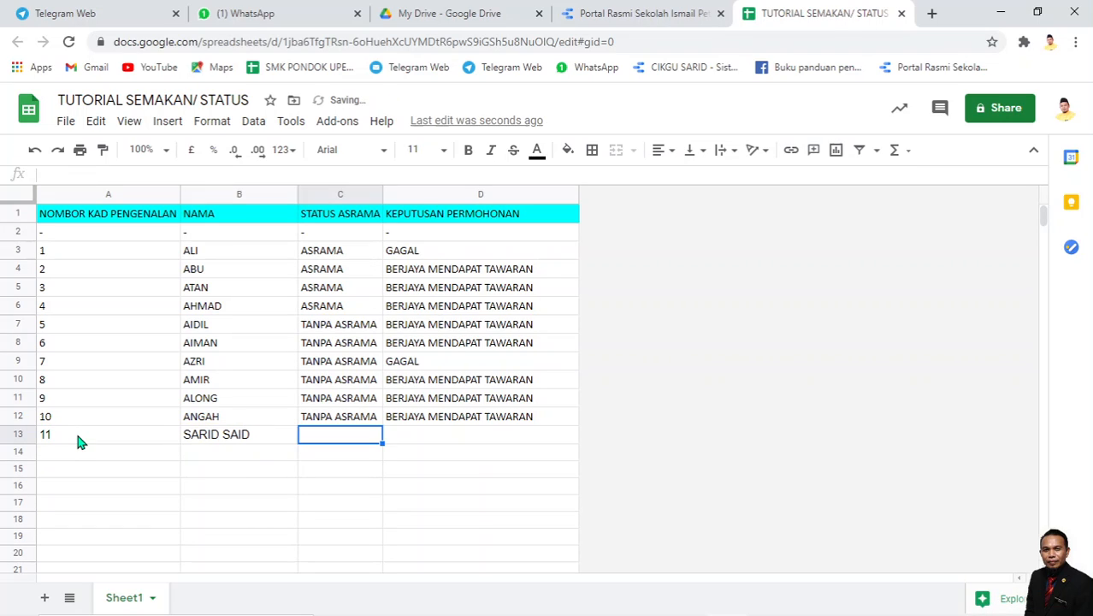
text(GAGA)
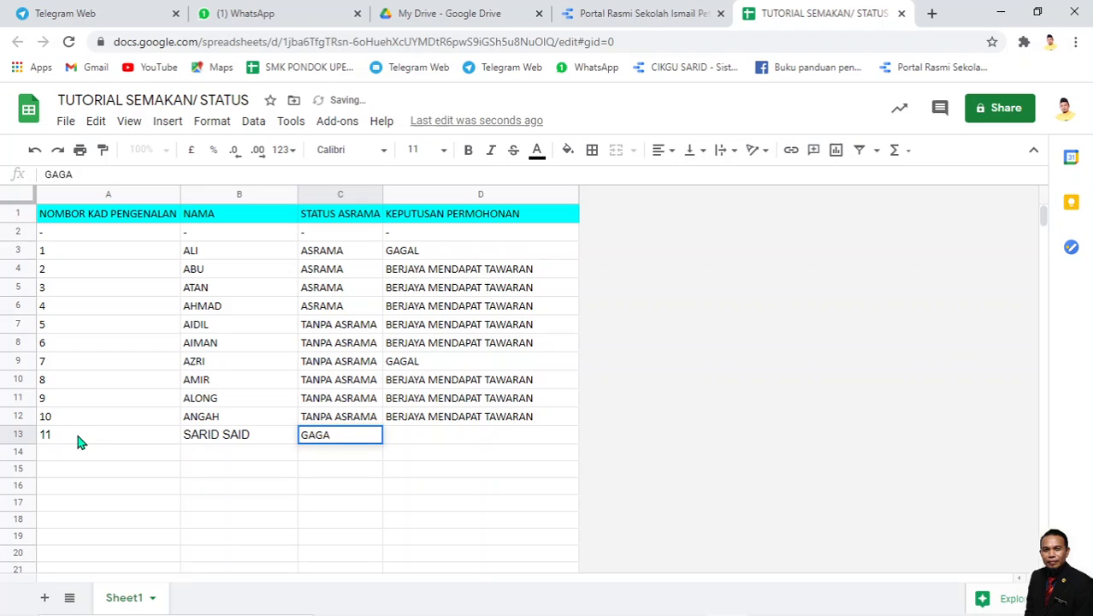
text(L)
key(Tab)
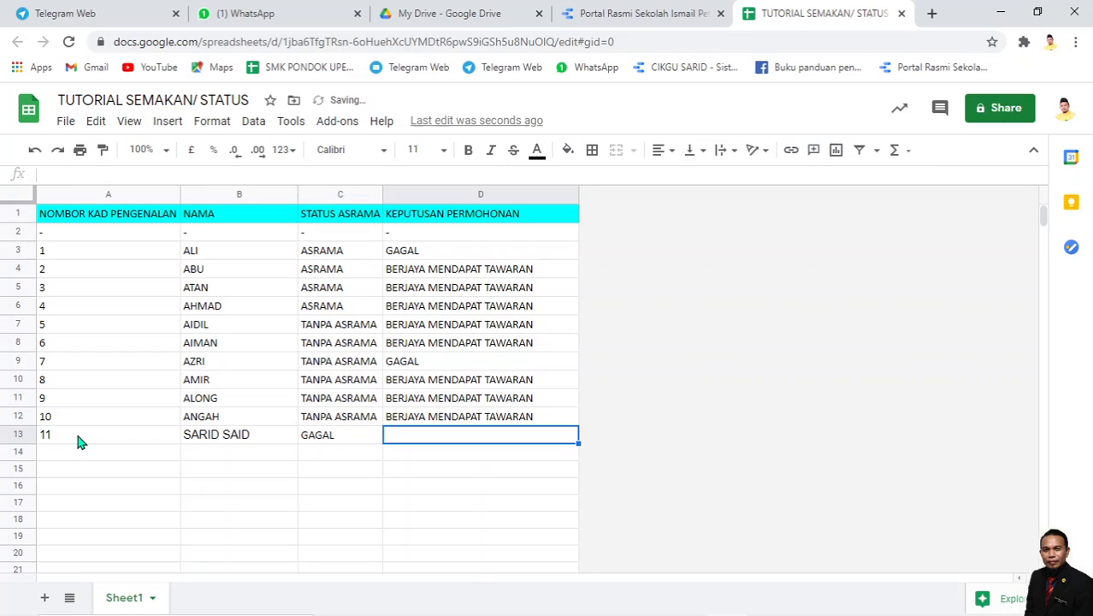
text(SORI)
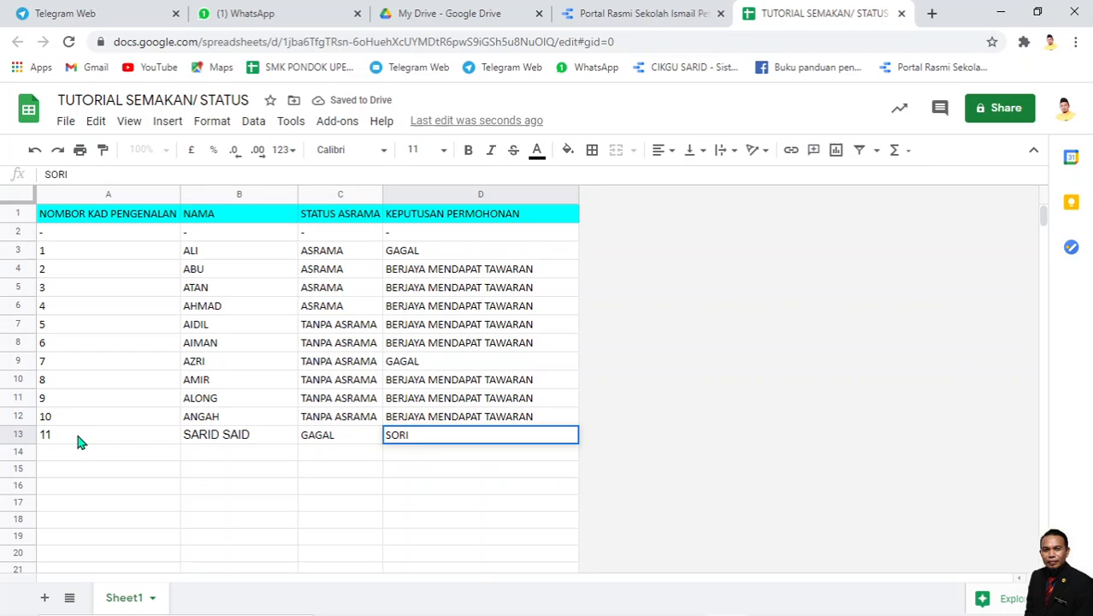
click(287, 491)
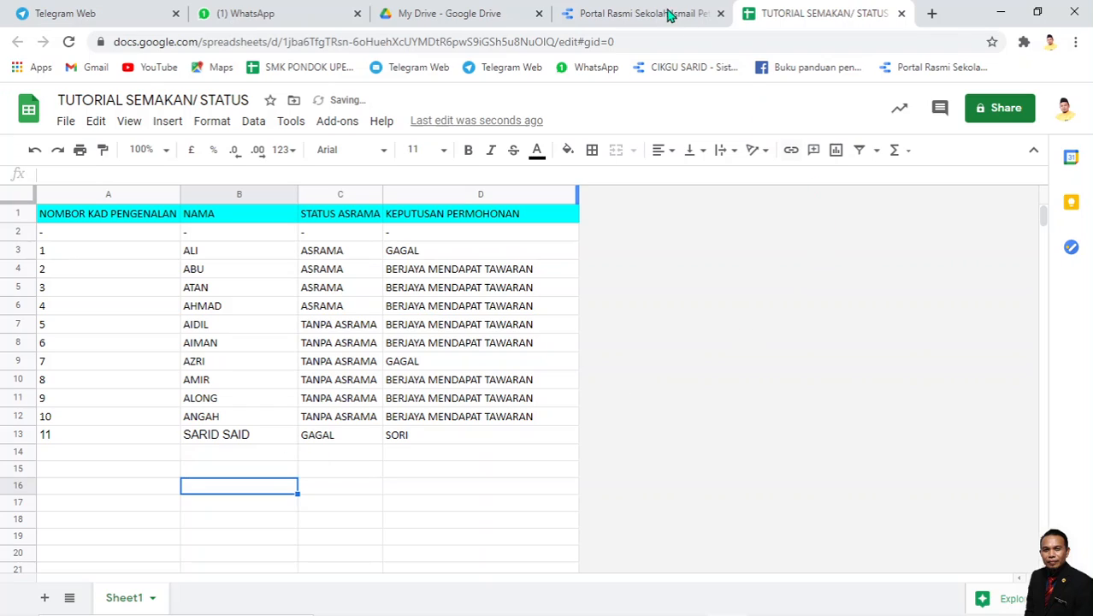
Return to the report, look up the newly added applicant's identity card number and refresh the report data
click(641, 13)
drag(225, 259, 190, 267)
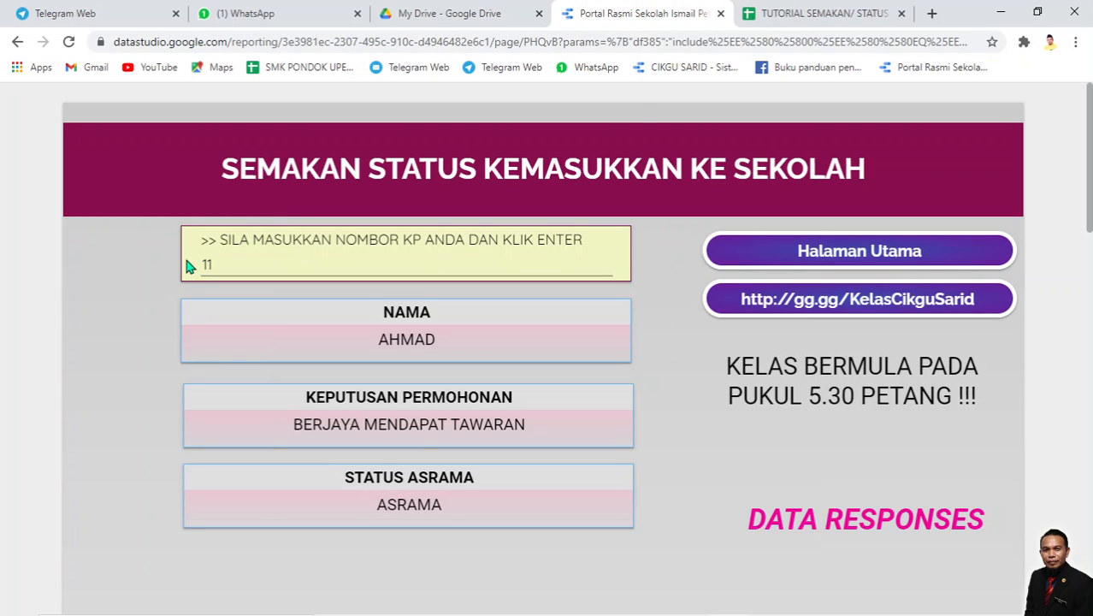
key(Return)
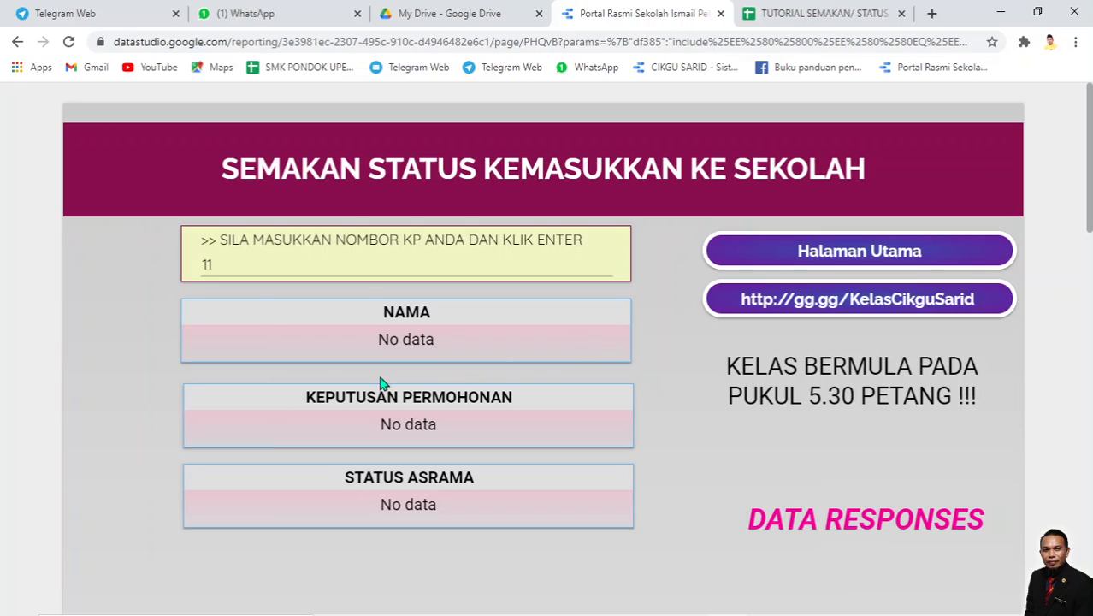
mouse_move(894, 105)
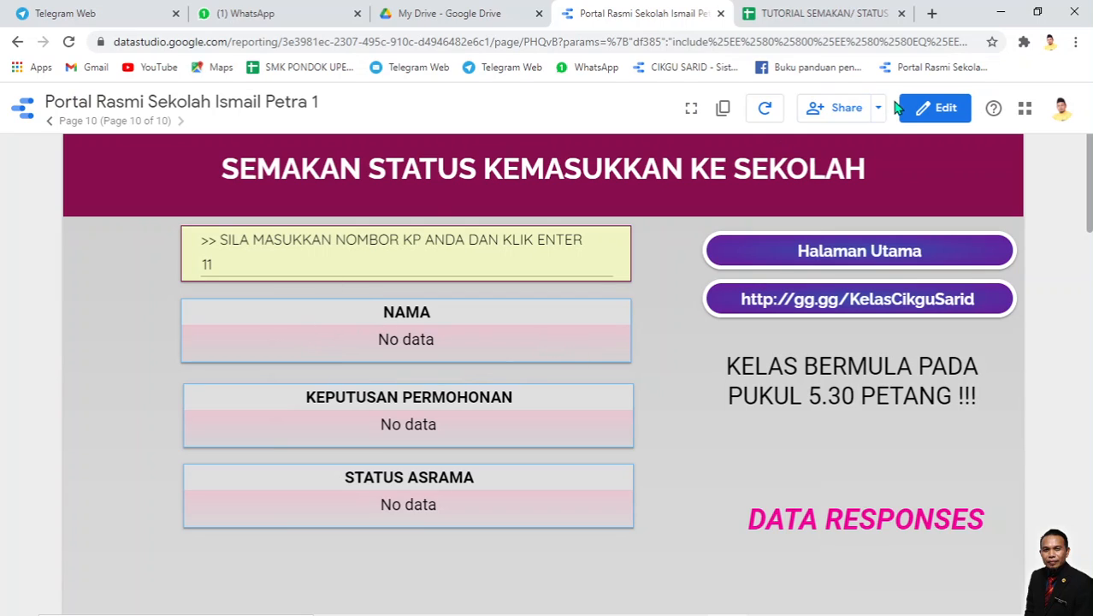
click(766, 110)
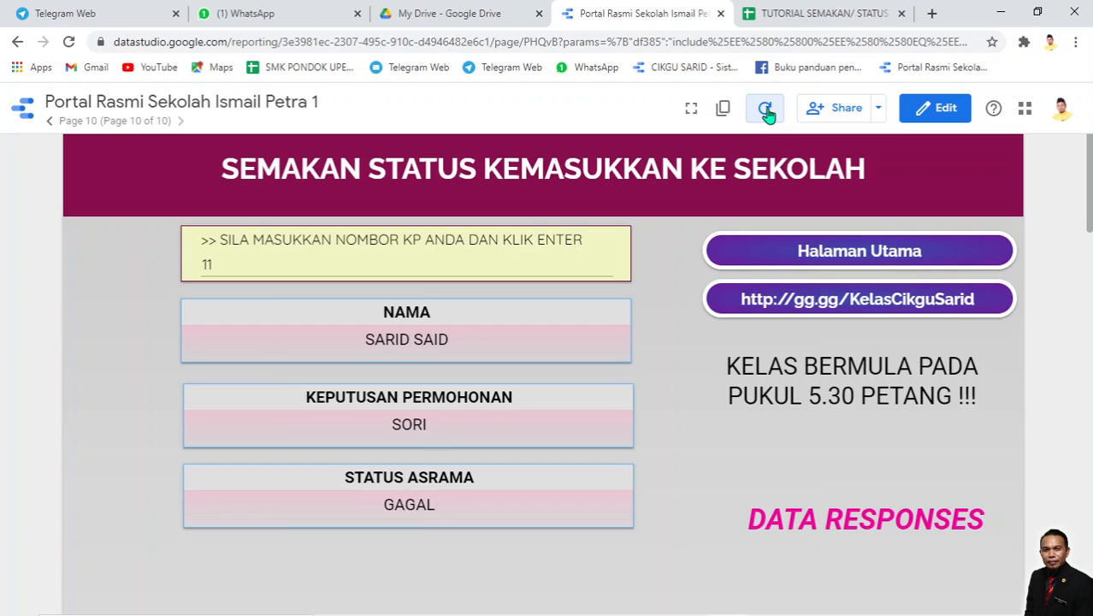
Switch back to the TUTORIAL SEMAKAN/ STATUS spreadsheet
click(783, 12)
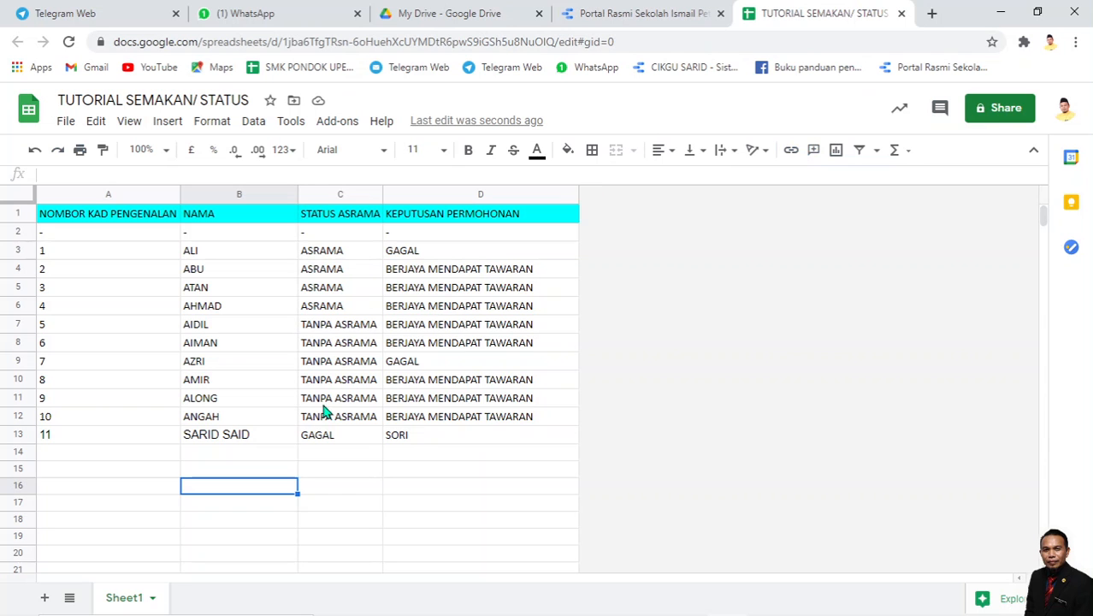